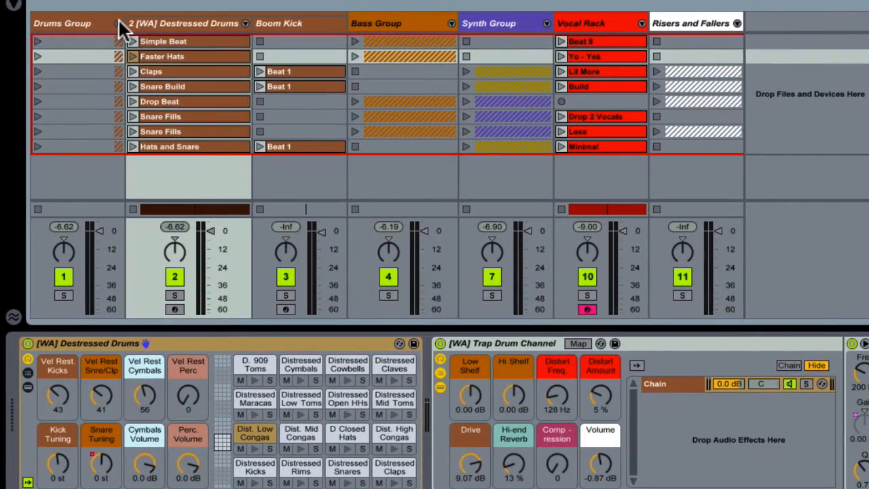
# Step: Fold and unfold the Drums Group, and select the [WA] Destressed Drums track inside it
pyautogui.click(119, 22)
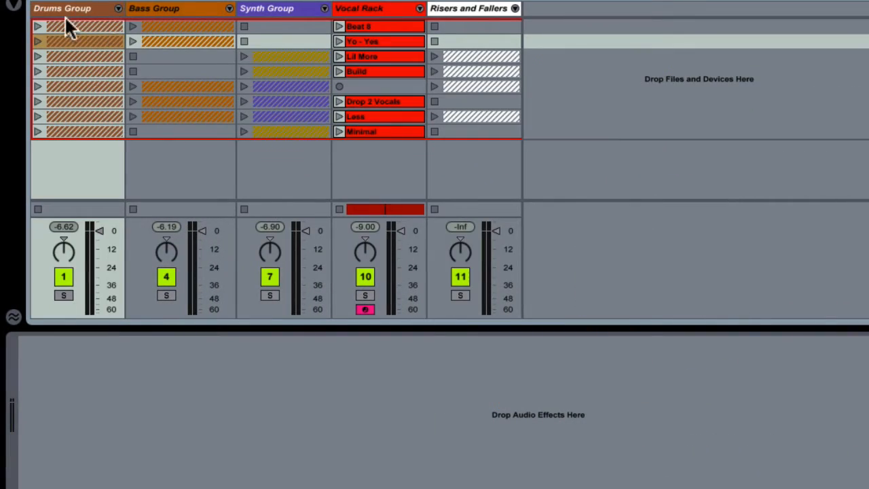
pyautogui.click(118, 8)
pyautogui.click(161, 27)
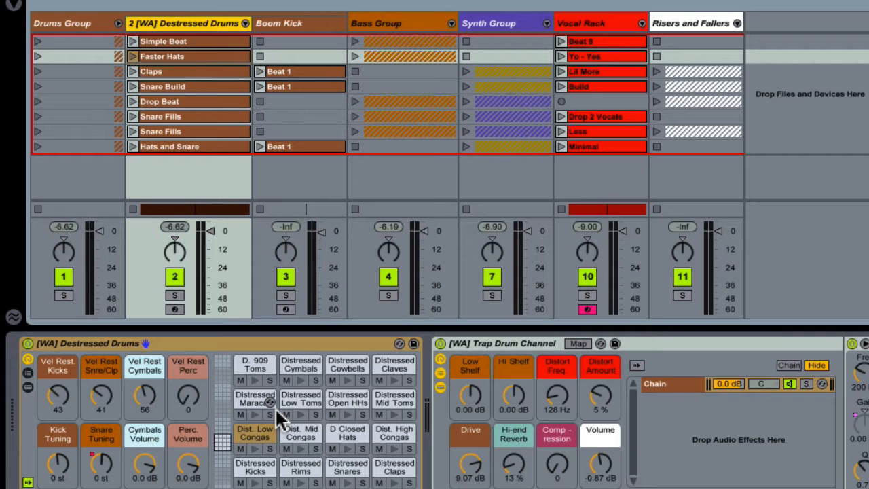
# Step: Audition the kick pad in the Destressed Drums rack, and open the Distressed Rims and Distressed Snares pads
pyautogui.click(254, 482)
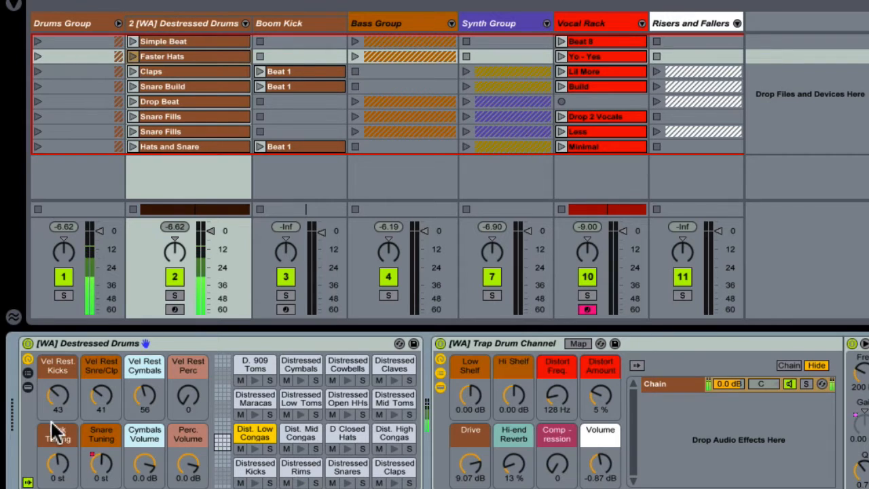
pyautogui.click(291, 469)
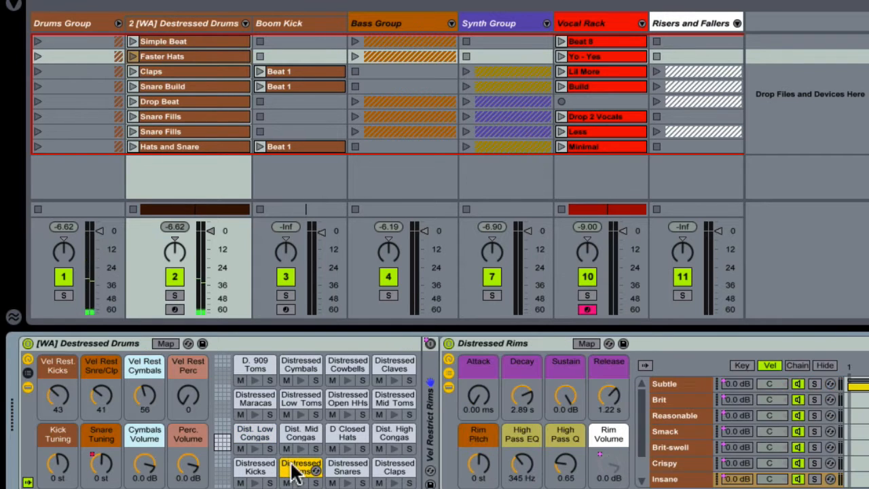
pyautogui.click(339, 473)
pyautogui.doubleClick(338, 467)
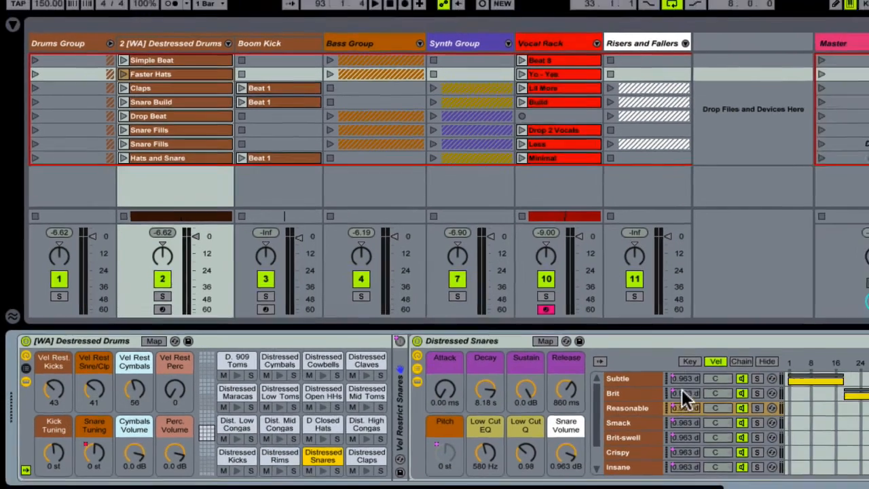
# Step: Examine the velocity zones of the Distressed Snares chains, selecting the Subtle and Smack layers
pyautogui.click(706, 385)
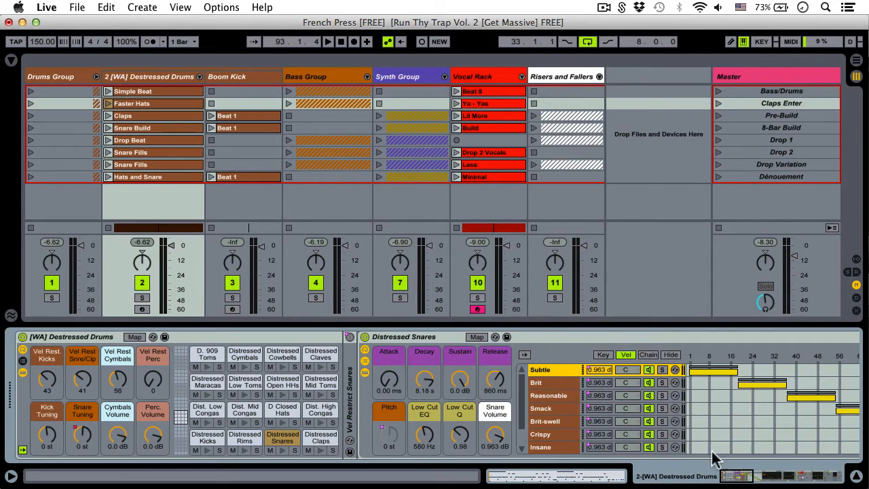
pyautogui.click(760, 480)
pyautogui.moveTo(760, 477); pyautogui.dragTo(763, 477)
pyautogui.click(302, 408)
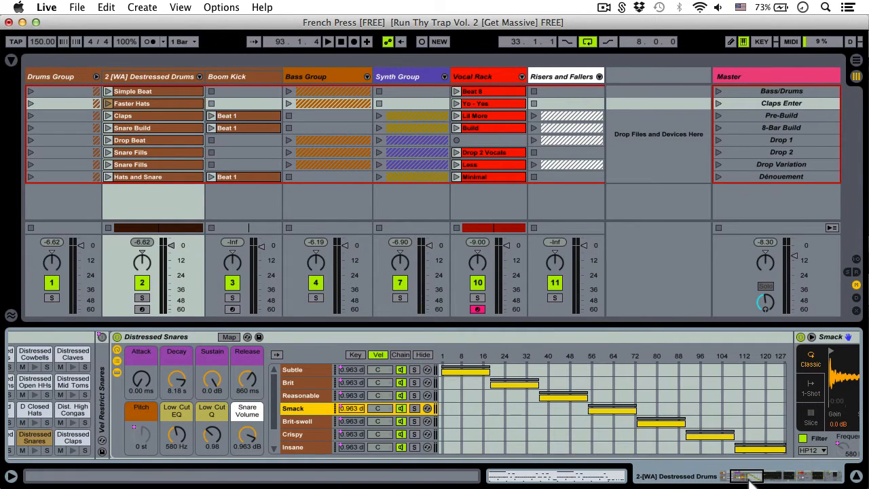
pyautogui.moveTo(745, 475)
pyautogui.mouseDown()
pyautogui.moveTo(758, 478)
pyautogui.moveTo(729, 478)
pyautogui.mouseUp()
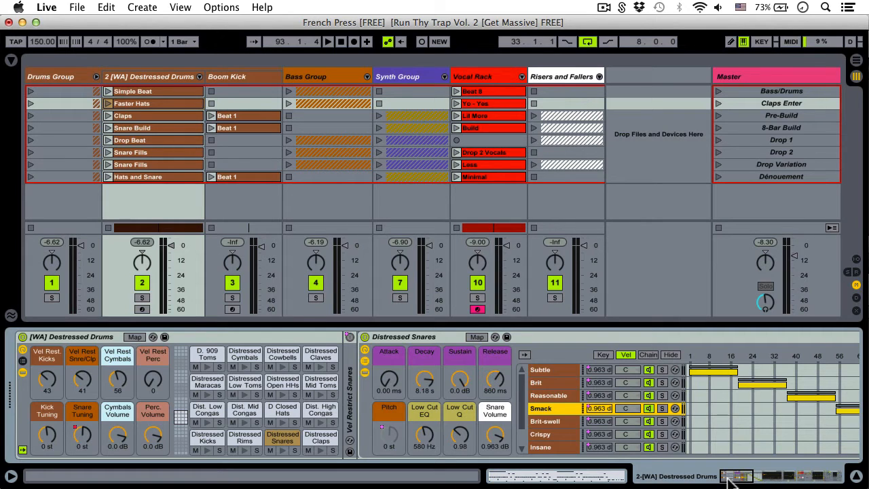
# Step: Insert a new scene below the Dénouement scene
pyautogui.click(757, 178)
pyautogui.press('super+i')
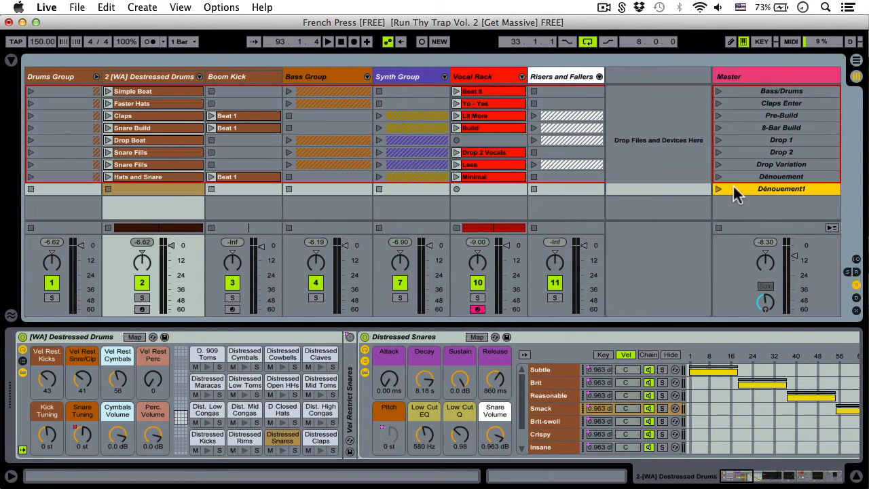
pyautogui.click(143, 8)
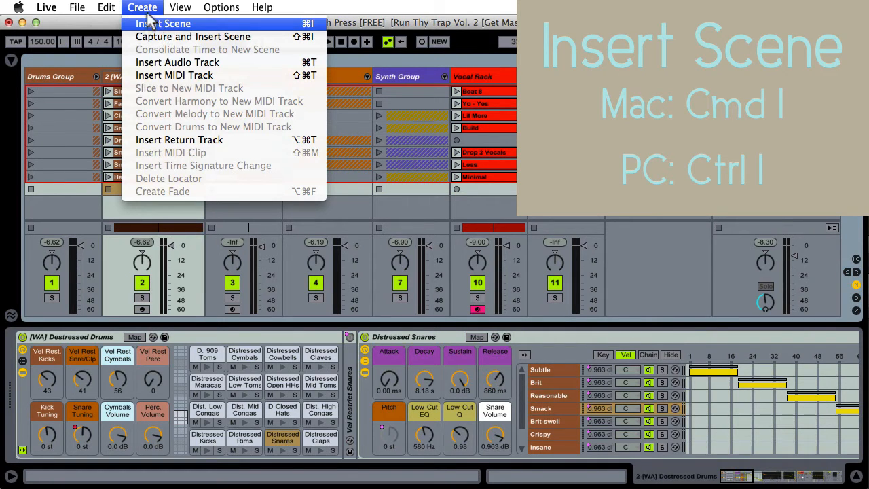
pyautogui.click(148, 23)
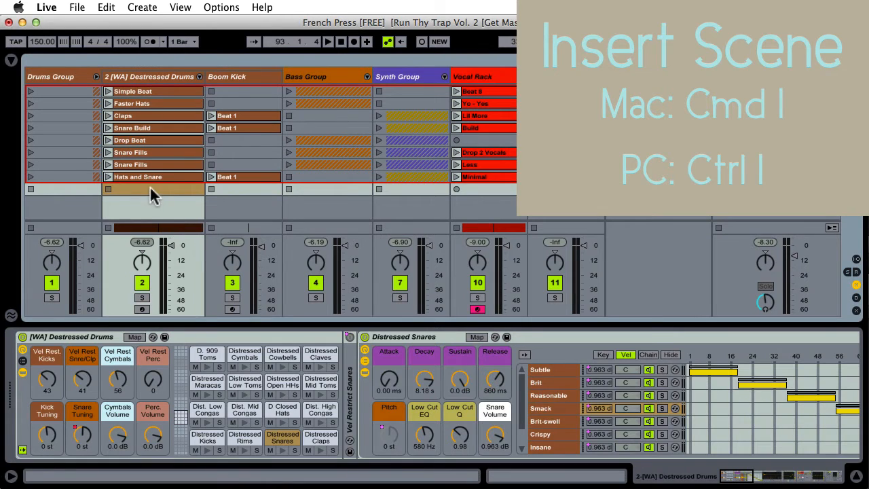
# Step: Create an empty MIDI clip for the Destressed Drums track in the new scene and show its drum lanes
pyautogui.doubleClick(149, 190)
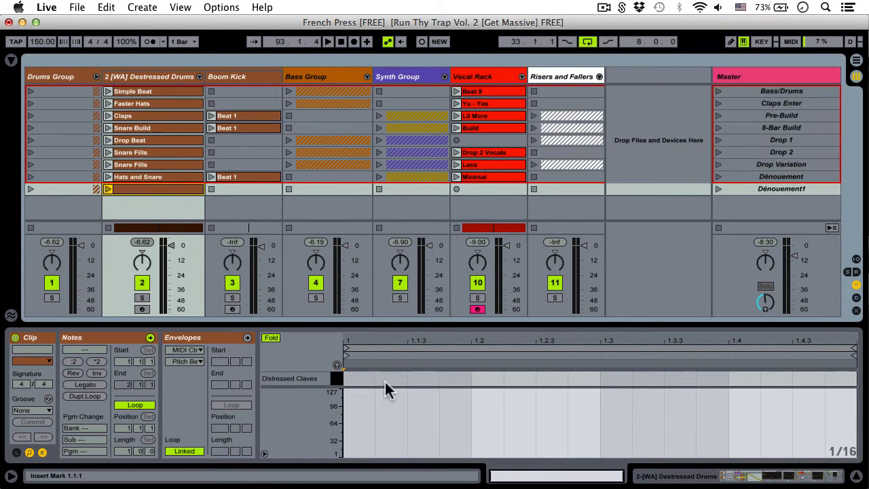
pyautogui.moveTo(386, 386); pyautogui.dragTo(397, 459)
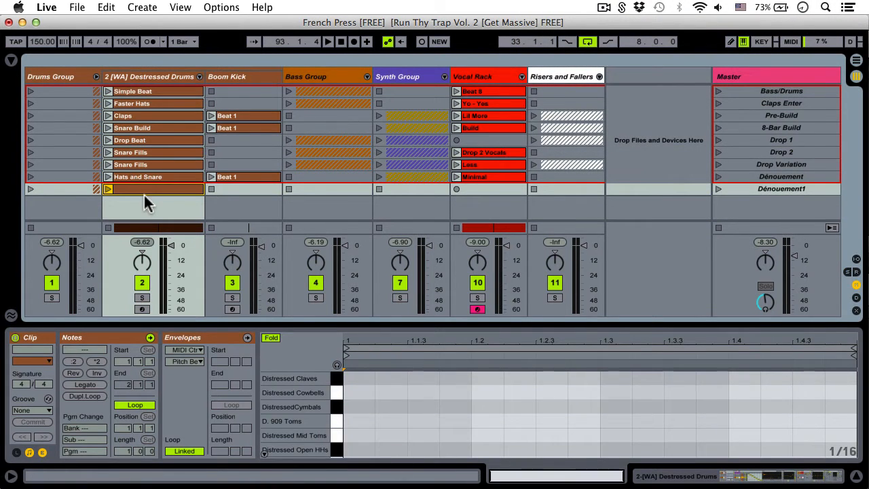
# Step: Switch to the Arrangement view and insert an empty MIDI clip on the Destressed Drums track from bar 117 to bar 121
pyautogui.press('Tab')
pyautogui.moveTo(537, 67); pyautogui.dragTo(537, 138)
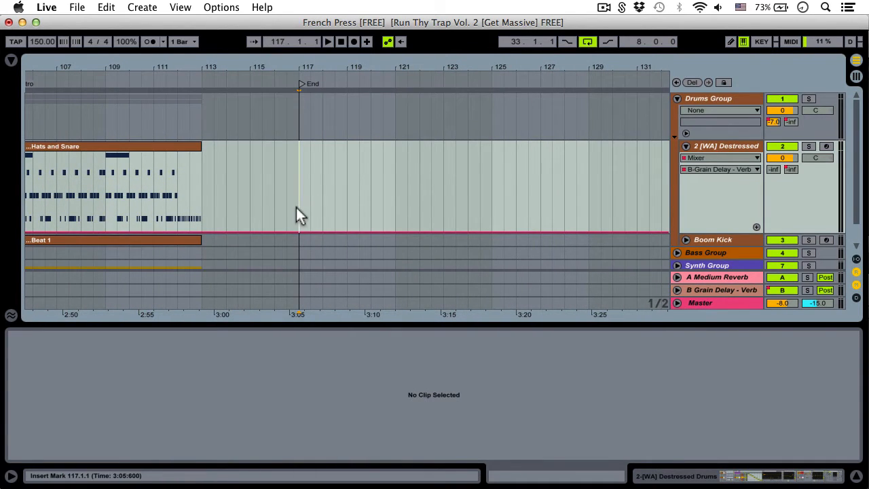
pyautogui.moveTo(296, 207); pyautogui.dragTo(388, 198)
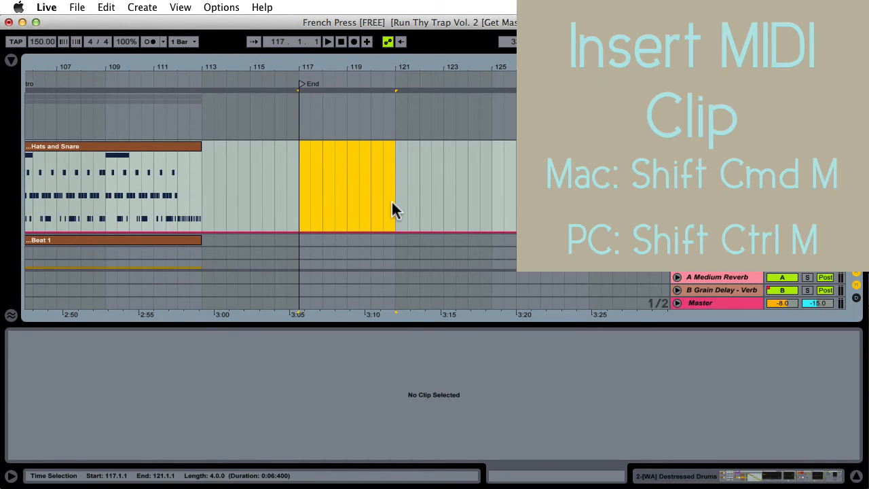
pyautogui.press('super+shift+m')
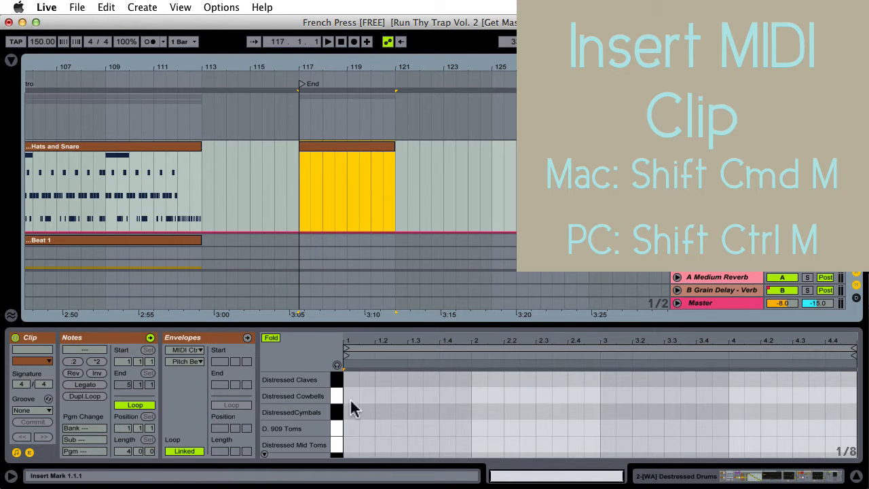
pyautogui.moveTo(310, 428)
pyautogui.mouseDown()
pyautogui.moveTo(309, 270)
pyautogui.moveTo(310, 429)
pyautogui.mouseUp()
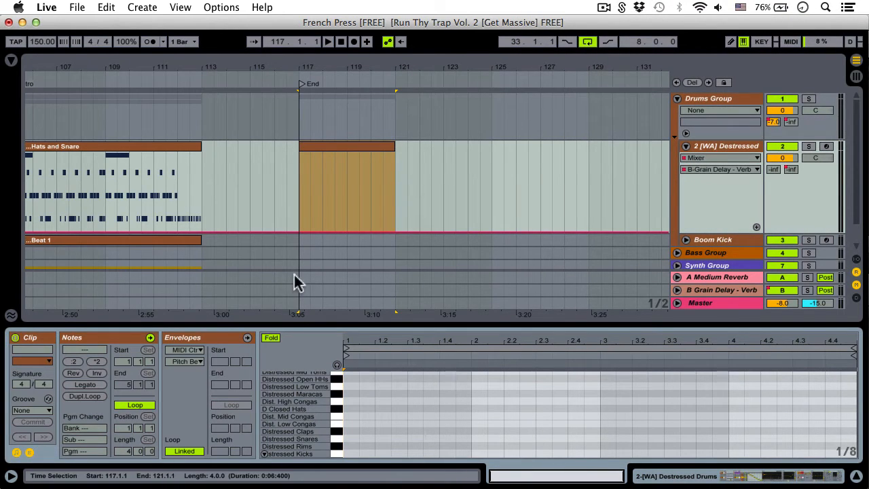
# Step: Loop the arrangement over the new empty MIDI clip
pyautogui.click(317, 144)
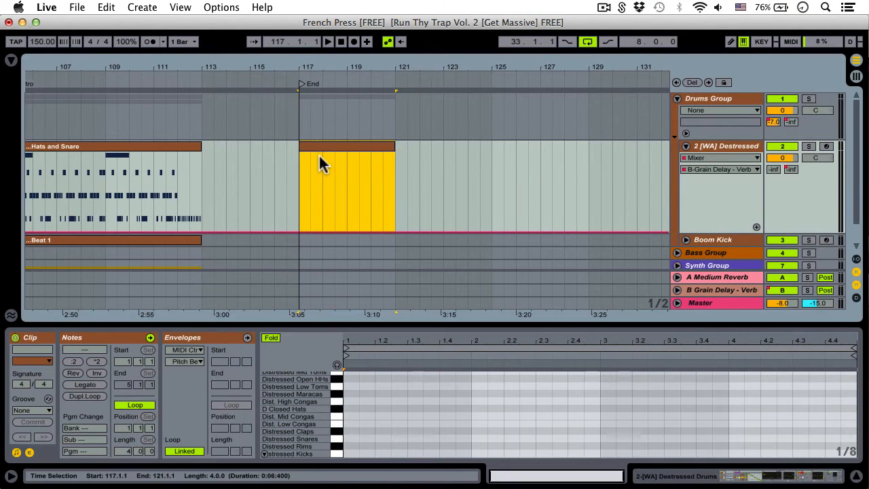
pyautogui.press('super+l')
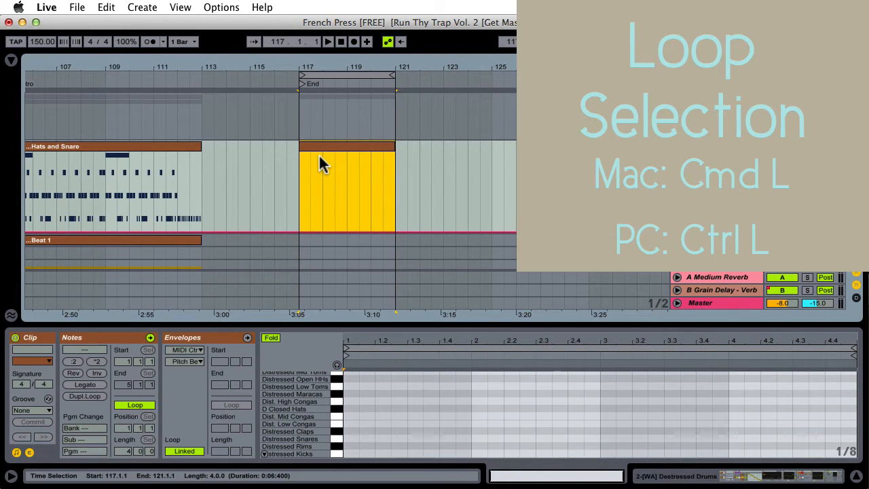
pyautogui.moveTo(330, 64); pyautogui.dragTo(330, 139)
pyautogui.click(285, 167)
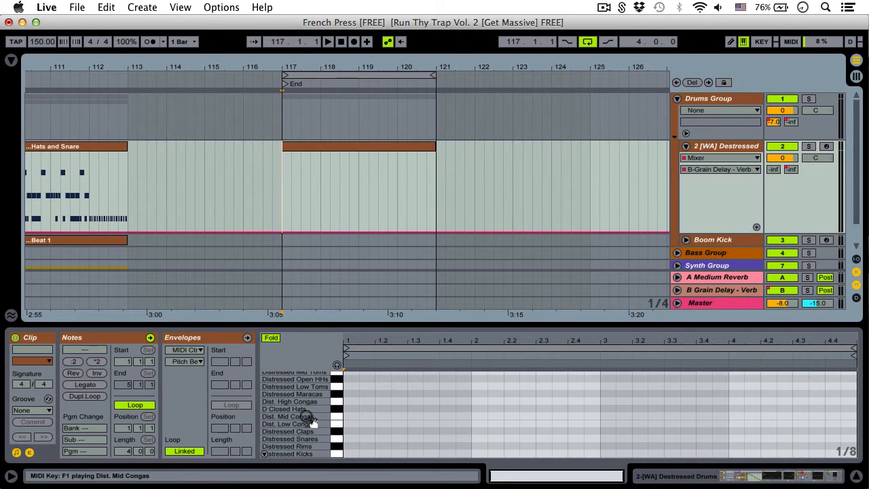
# Step: Show the velocity lane below the clip's notes and make the clip editor taller
pyautogui.press('Tab')
pyautogui.press('Tab')
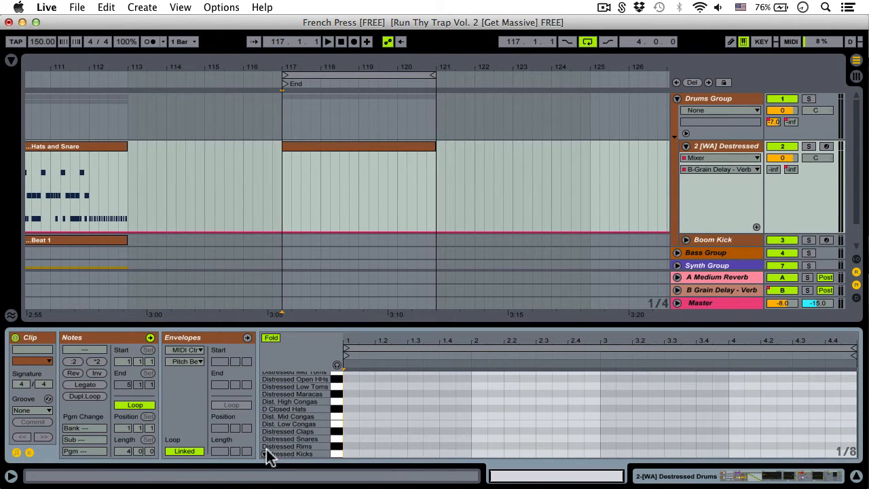
pyautogui.click(264, 453)
pyautogui.moveTo(482, 323); pyautogui.dragTo(473, 274)
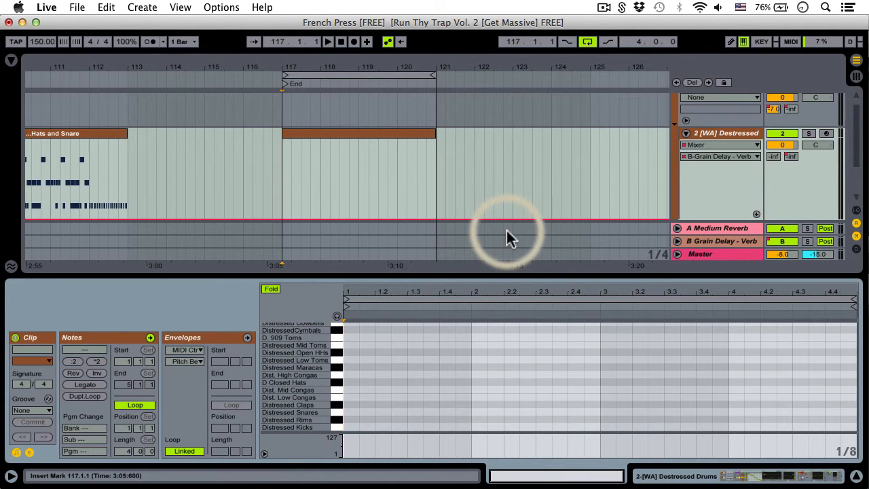
# Step: Toggle Draw Mode on and off, leaving it switched on for note entry
pyautogui.click(730, 45)
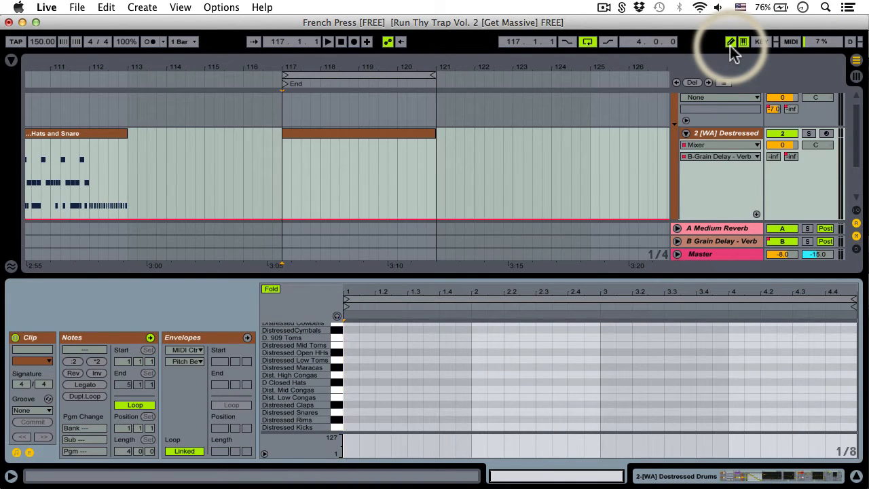
pyautogui.click(730, 45)
pyautogui.press('b')
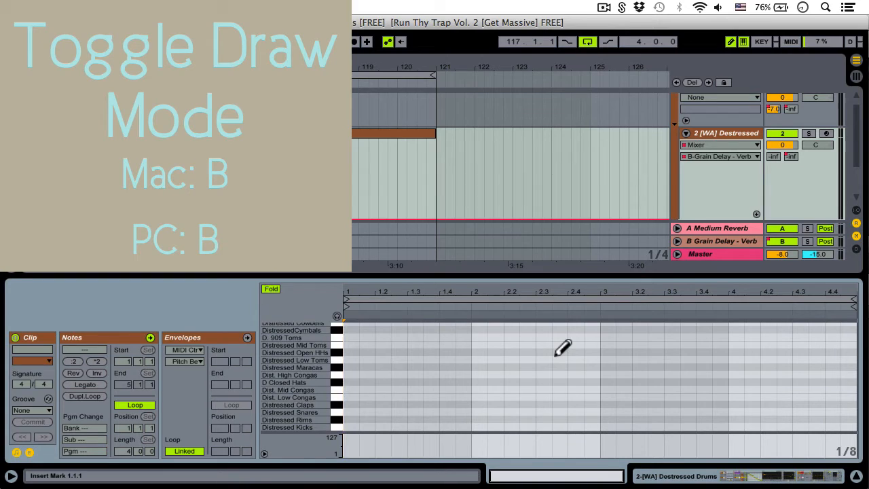
pyautogui.press('b')
pyautogui.press('b')
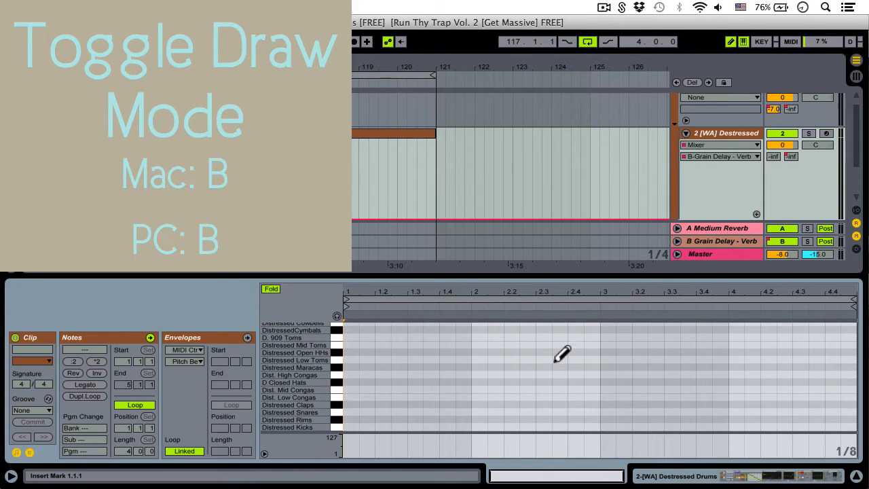
pyautogui.press('b')
pyautogui.press('b')
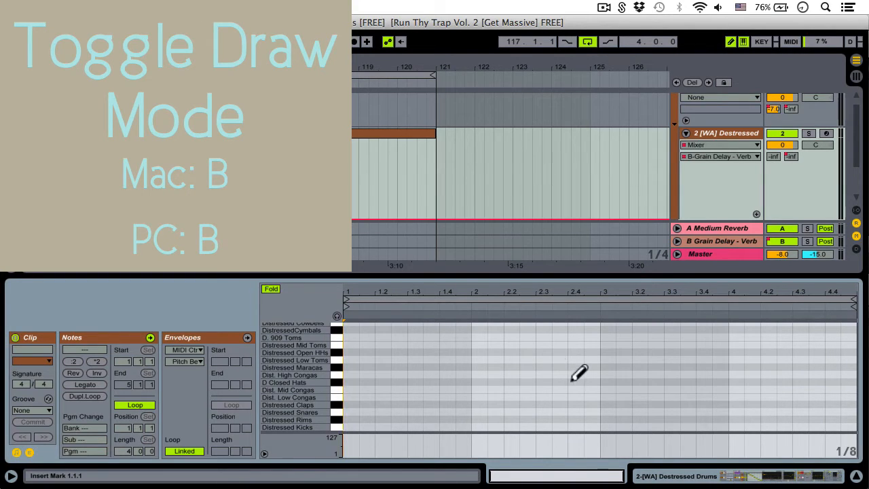
# Step: Draw a run of eighth notes across the Dist. Mid Congas lane and erase it again
pyautogui.moveTo(349, 389)
pyautogui.mouseDown()
pyautogui.moveTo(780, 387)
pyautogui.moveTo(383, 367)
pyautogui.moveTo(355, 382)
pyautogui.moveTo(840, 380)
pyautogui.mouseUp()
pyautogui.click(354, 389)
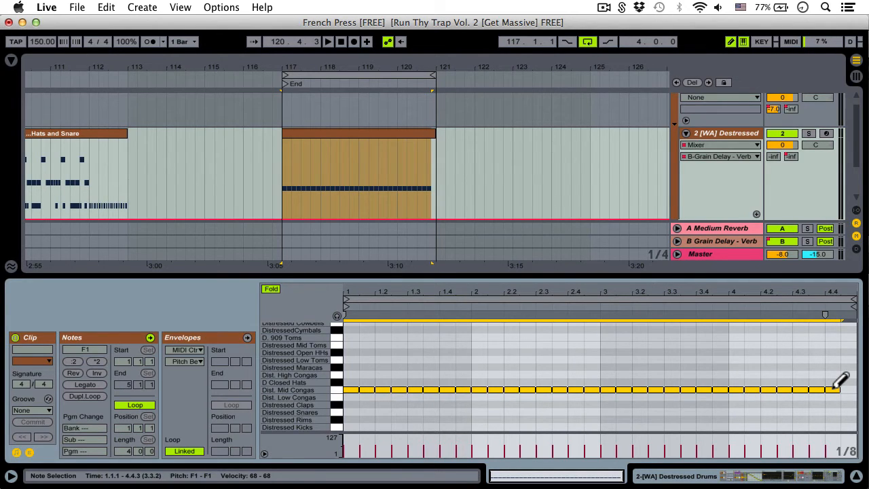
pyautogui.moveTo(840, 380); pyautogui.dragTo(346, 387)
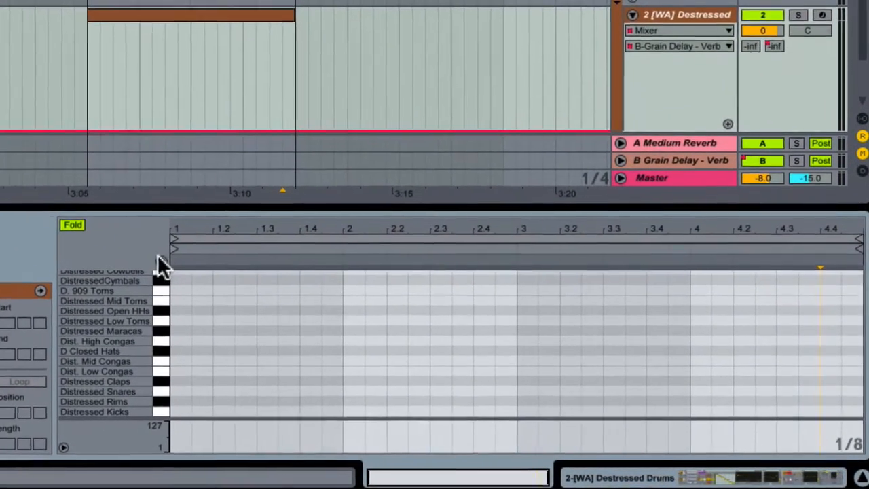
# Step: Turn on note preview and fill the D Closed Hats lane with eighth notes across all four bars
pyautogui.click(160, 310)
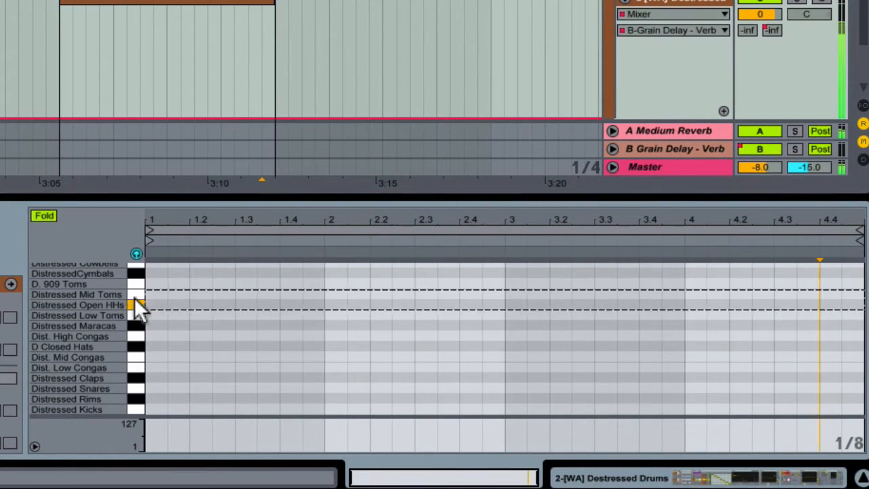
pyautogui.moveTo(135, 299)
pyautogui.mouseDown()
pyautogui.moveTo(139, 342)
pyautogui.moveTo(291, 344)
pyautogui.moveTo(629, 313)
pyautogui.moveTo(794, 344)
pyautogui.moveTo(857, 344)
pyautogui.mouseUp()
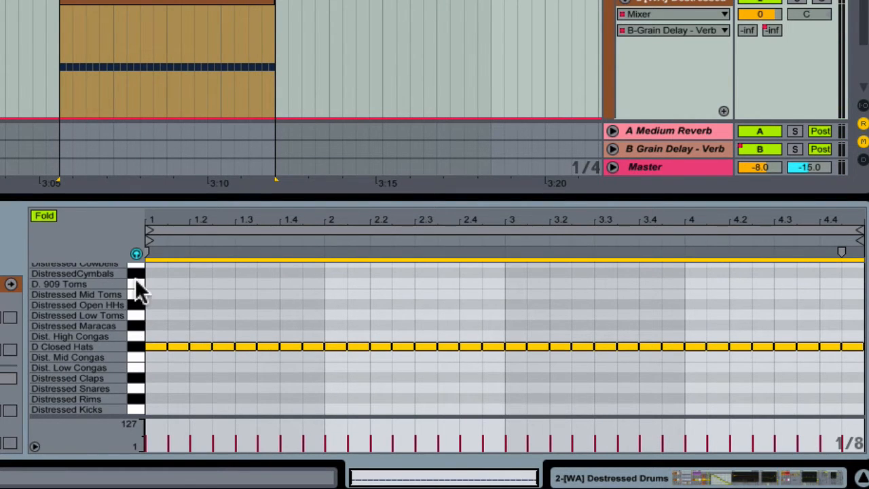
# Step: Audition the drum sounds from the piano roll keys and play the looped closed hats pattern
pyautogui.moveTo(136, 278); pyautogui.dragTo(131, 260)
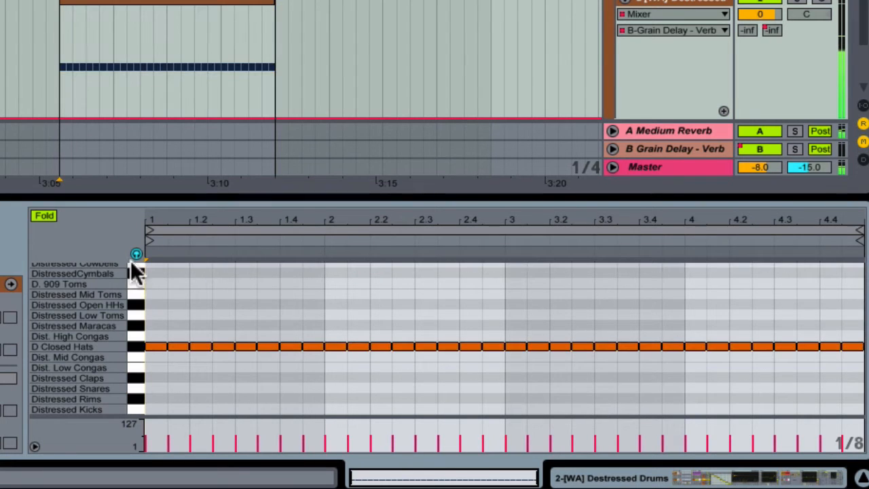
pyautogui.click(134, 347)
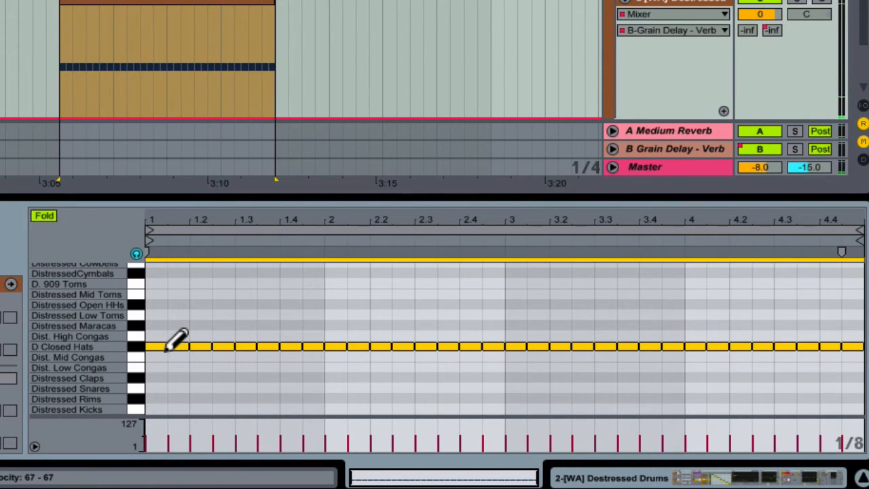
pyautogui.press('space')
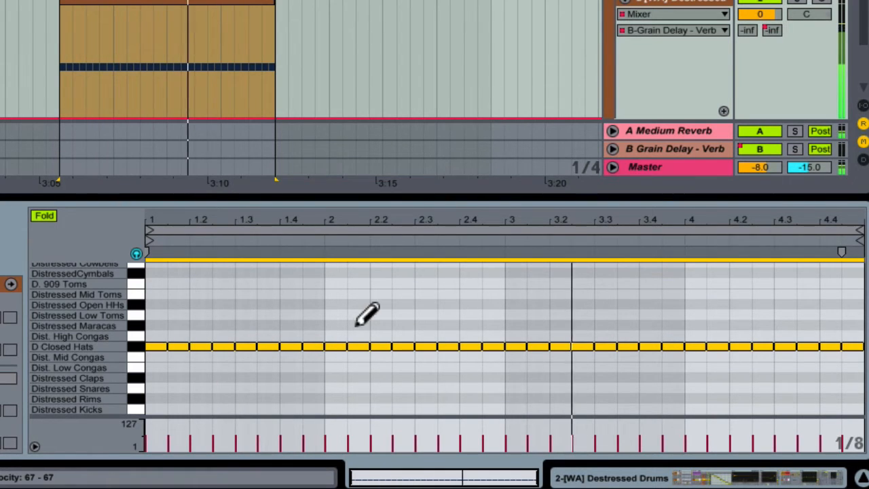
# Step: Erase the closed hats from 4.3 to the clip's end and draw four eighth notes there on the Distressed Snares lane
pyautogui.click(784, 346)
pyautogui.moveTo(783, 347); pyautogui.dragTo(854, 348)
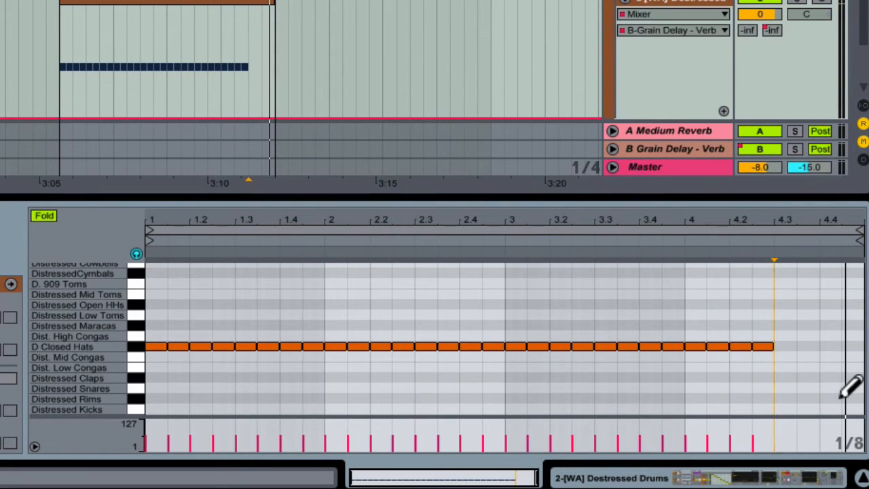
pyautogui.moveTo(787, 388); pyautogui.dragTo(855, 389)
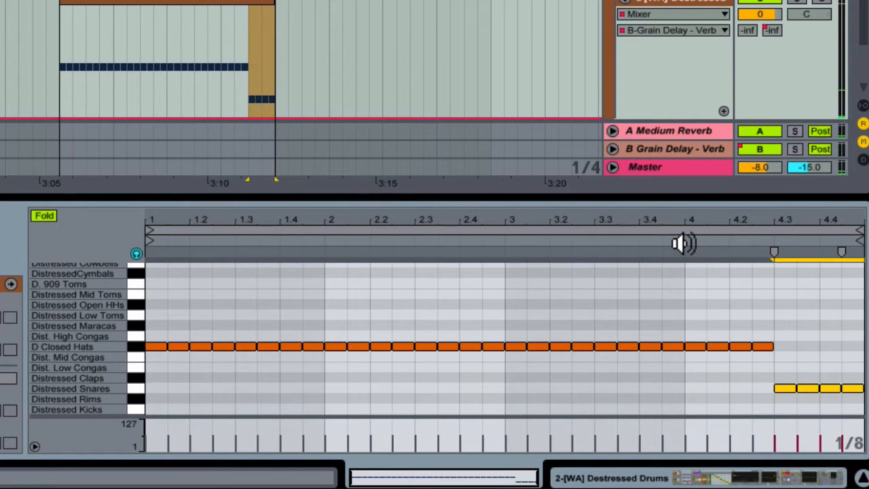
# Step: Play the pattern and redraw the Distressed Snares eighth notes at 4.3 and 4.4 as four 1/32 notes each
pyautogui.click(683, 243)
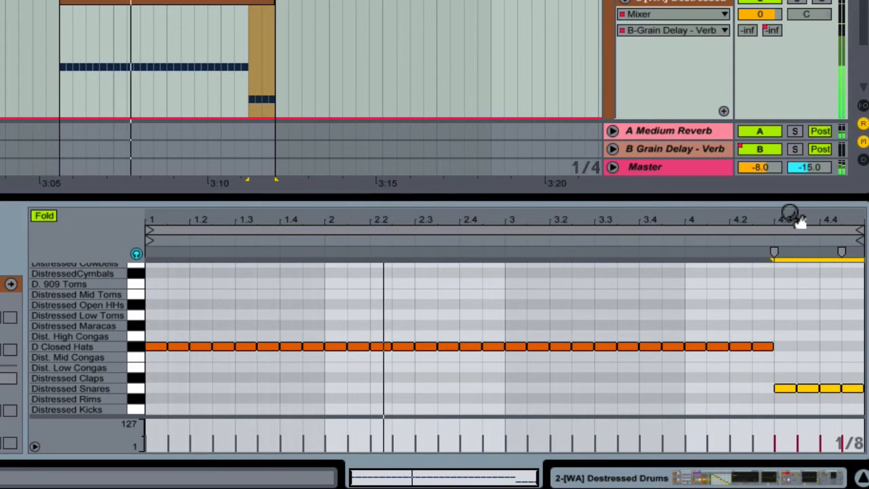
pyautogui.moveTo(799, 221); pyautogui.dragTo(678, 265)
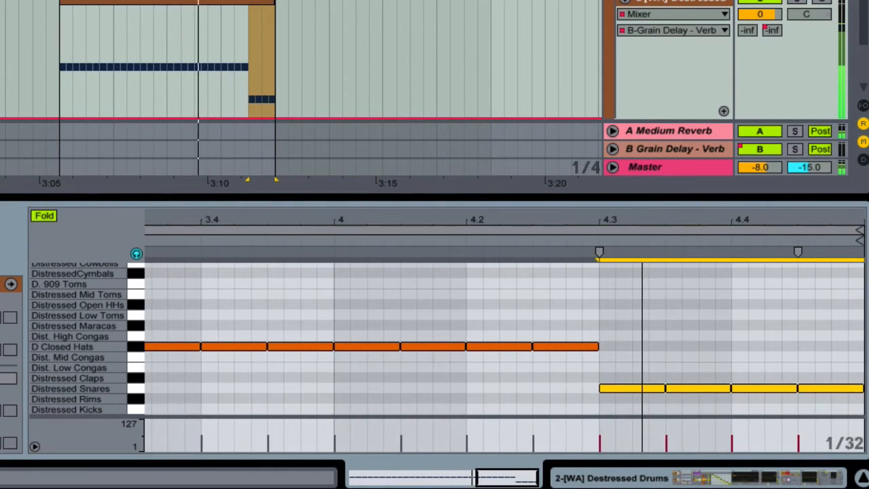
pyautogui.moveTo(668, 227); pyautogui.dragTo(667, 217)
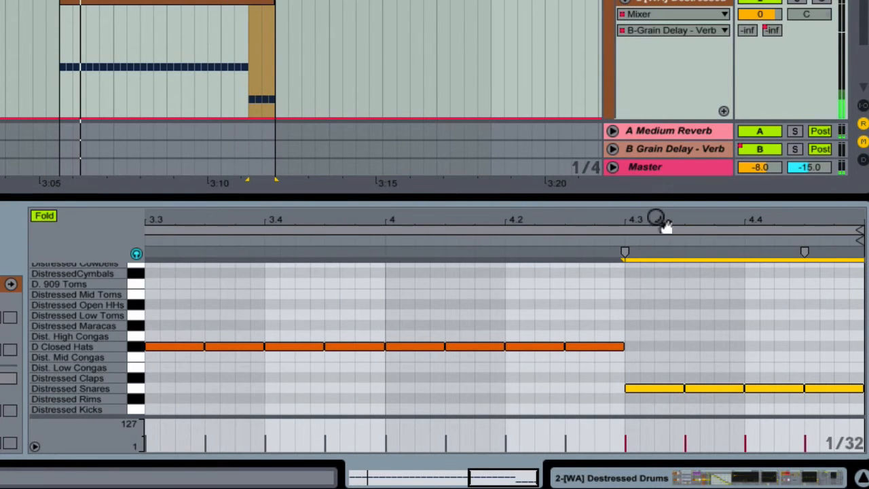
pyautogui.moveTo(656, 219)
pyautogui.mouseDown()
pyautogui.moveTo(656, 200)
pyautogui.moveTo(655, 226)
pyautogui.mouseUp()
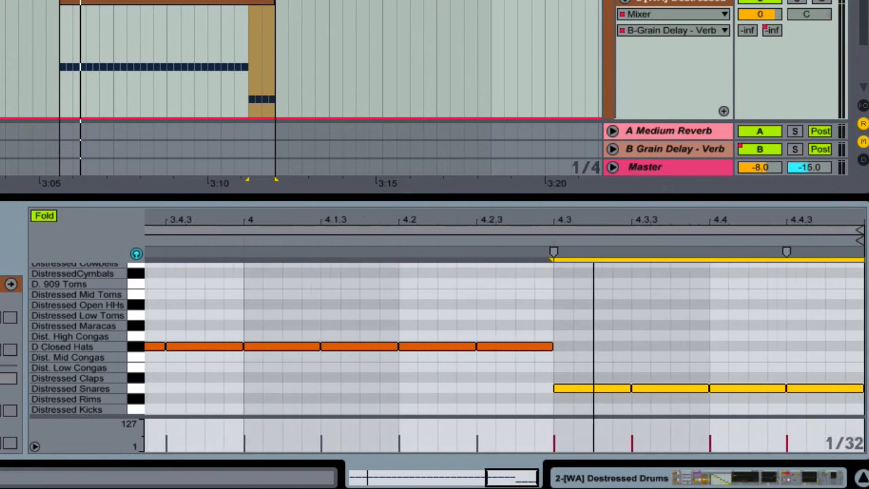
pyautogui.click(563, 386)
pyautogui.moveTo(562, 386); pyautogui.dragTo(625, 388)
pyautogui.click(715, 386)
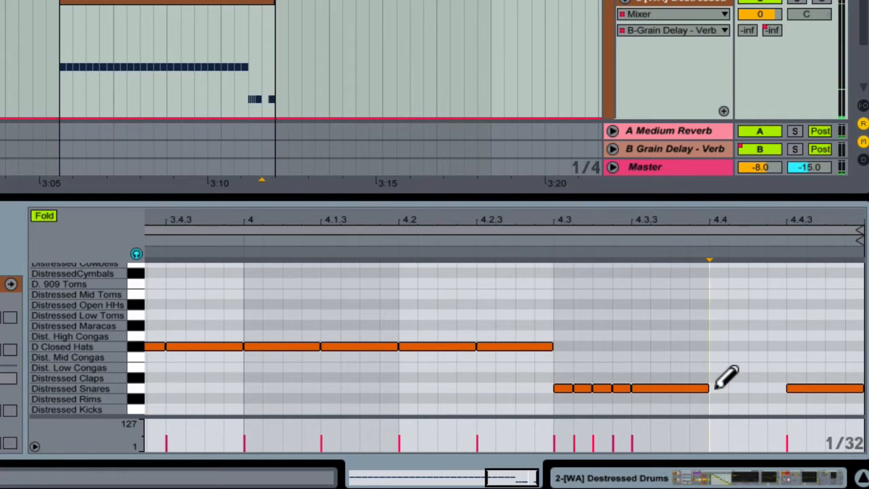
pyautogui.moveTo(715, 387); pyautogui.dragTo(779, 385)
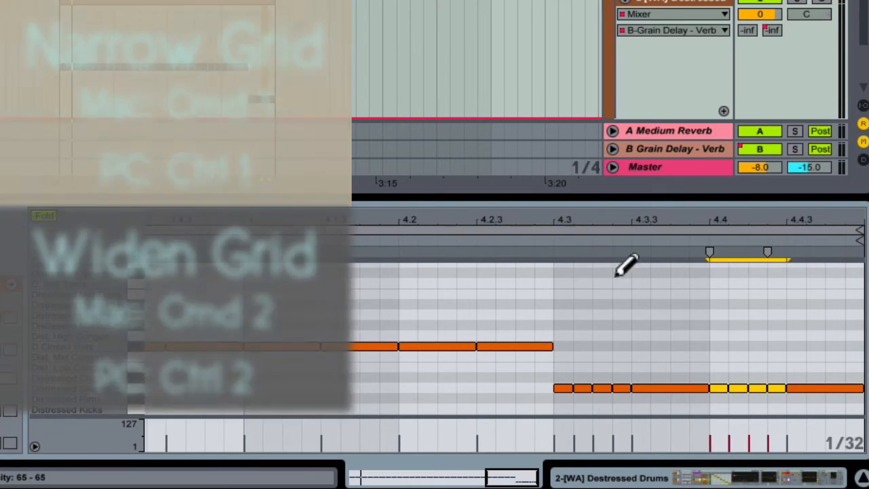
# Step: Narrow the grid to 1/64 and redraw the Distressed Snares eighth note at 4.3.3 as a run of 1/64 notes up to 4.4
pyautogui.hotkey('ctrl', '2')
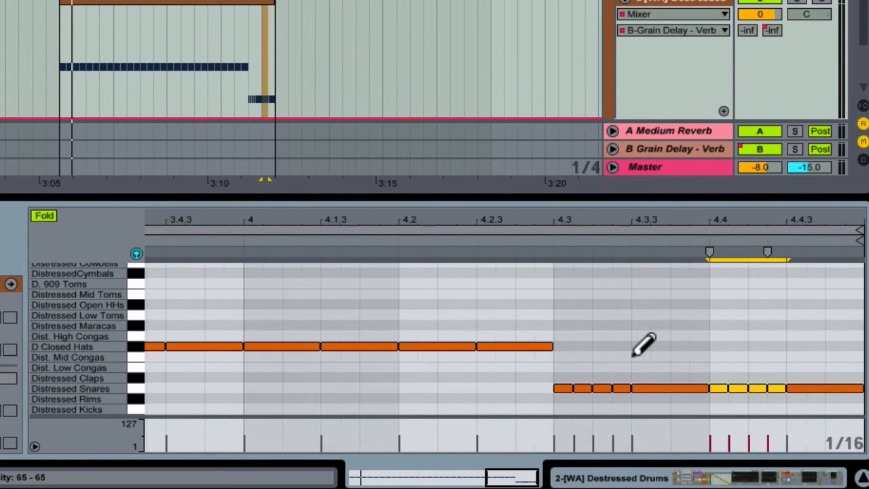
pyautogui.hotkey('ctrl', '2')
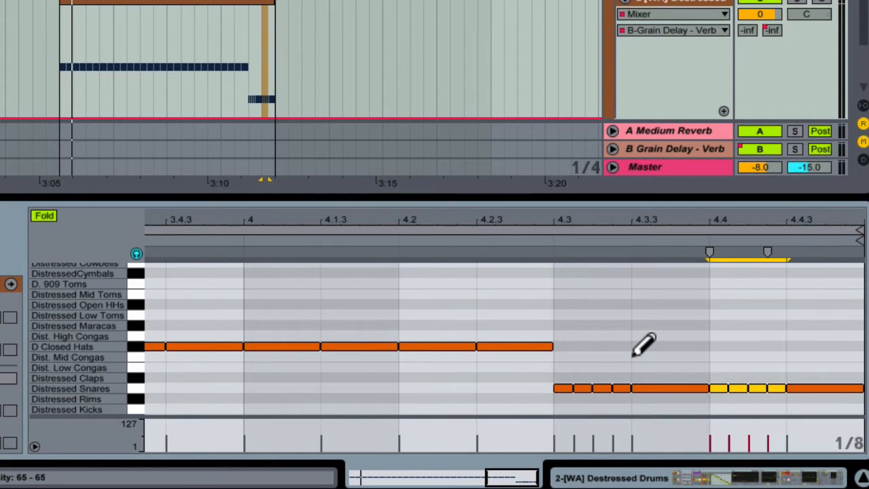
pyautogui.hotkey('ctrl', '1')
pyautogui.hotkey('ctrl', '1')
pyautogui.hotkey('ctrl', '1')
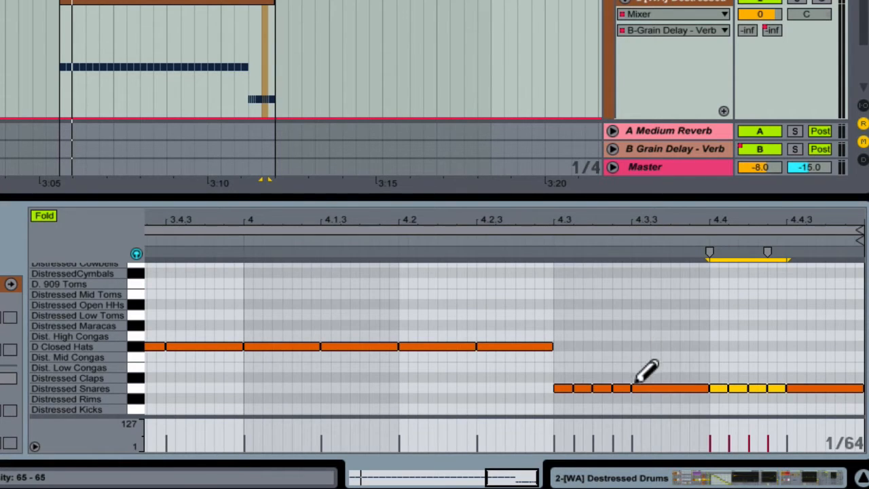
pyautogui.click(645, 389)
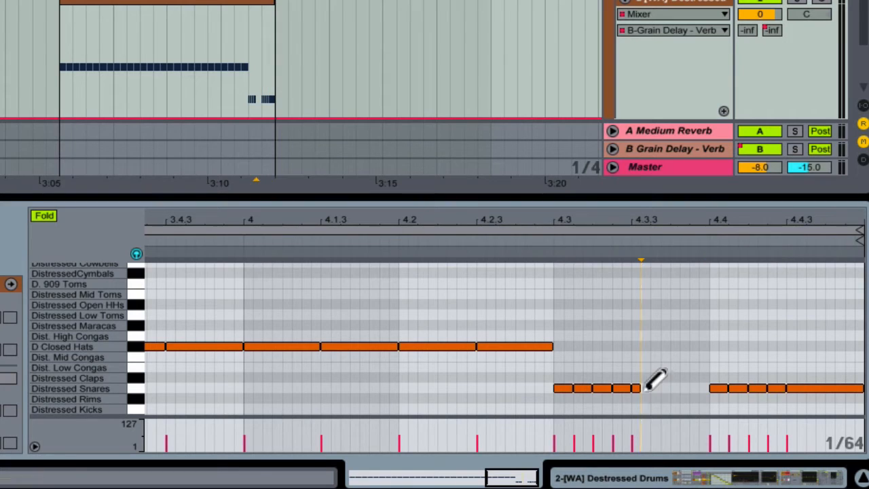
pyautogui.moveTo(644, 388); pyautogui.dragTo(709, 391)
# Step: Split the last Distressed Snares eighth note at 4.4.3 into two 1/16 notes and play back the roll
pyautogui.hotkey('ctrl', '2')
pyautogui.hotkey('ctrl', '2')
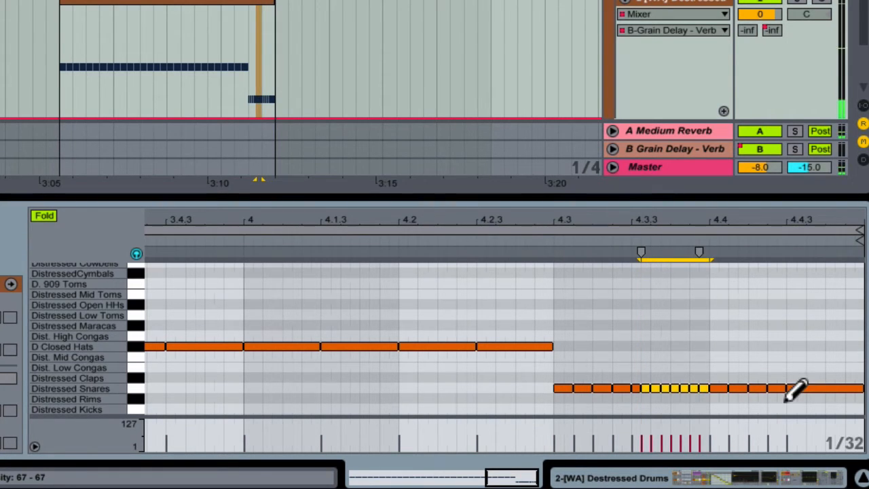
pyautogui.click(804, 389)
pyautogui.click(805, 390)
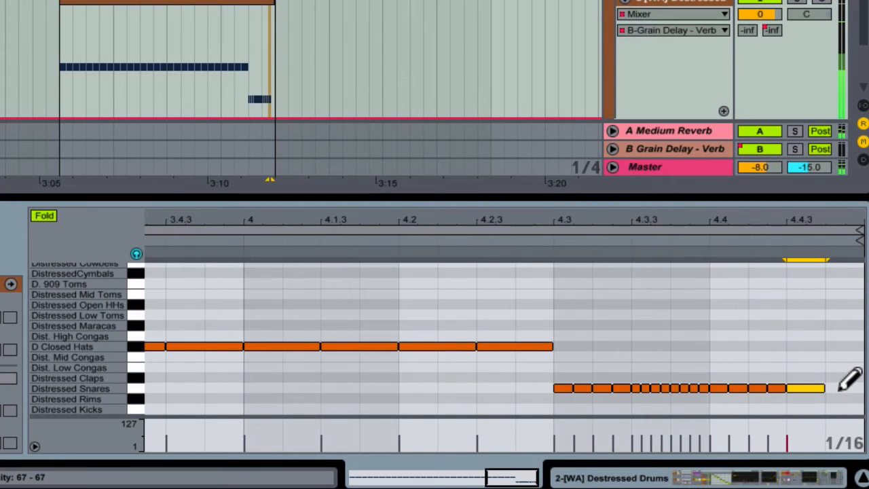
pyautogui.click(840, 389)
pyautogui.click(241, 243)
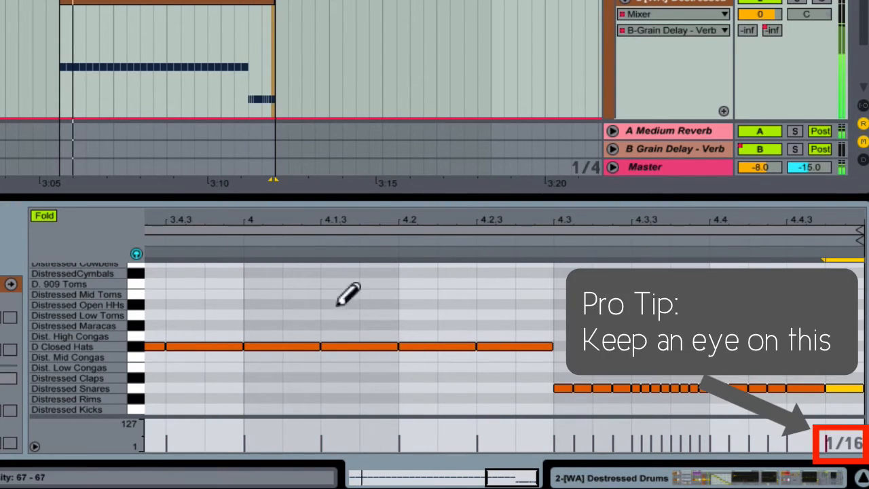
# Step: Redraw the D Closed Hats as two 1/16 notes from bar 4 and four 1/32 notes from 4.1.3 to 4.2
pyautogui.click(270, 346)
pyautogui.moveTo(270, 345); pyautogui.dragTo(387, 350)
pyautogui.hotkey('ctrl', '1')
pyautogui.click(340, 347)
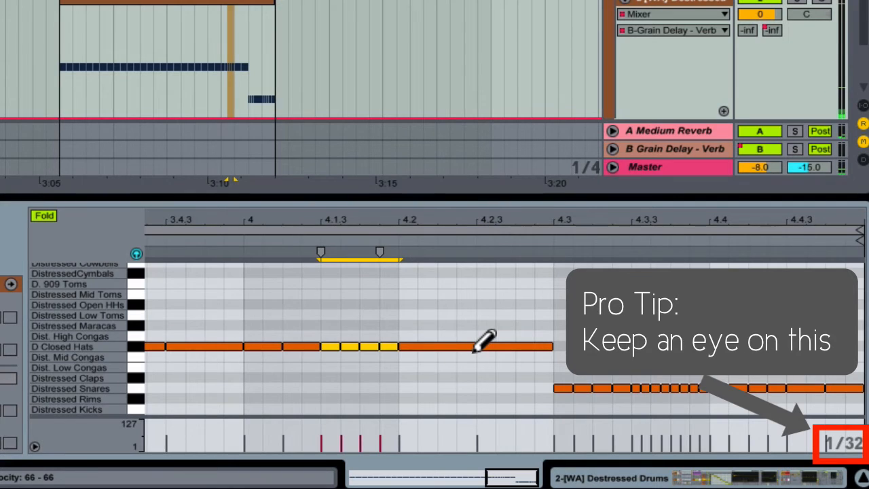
# Step: Widen the grid to 1/4, draw quarter notes on D Closed Hats from 4.2 to 4.4, and undo the last one
pyautogui.hotkey('ctrl', '2')
pyautogui.hotkey('ctrl', '2')
pyautogui.hotkey('ctrl', '2')
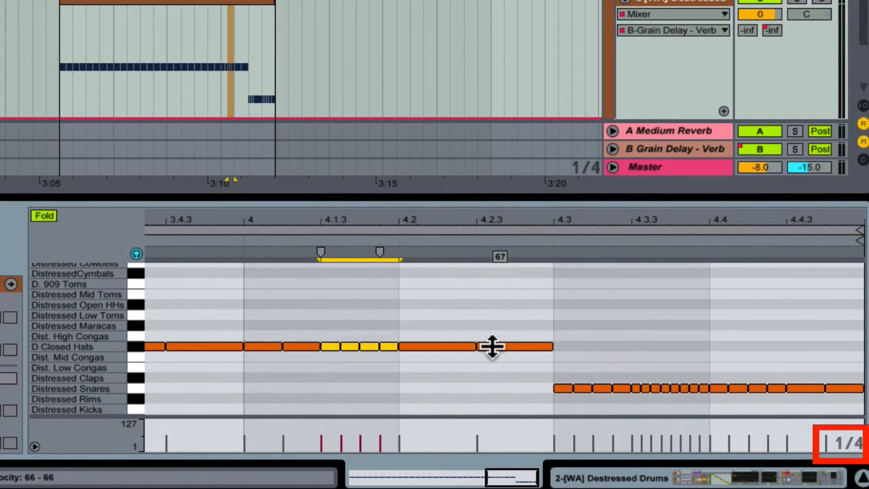
pyautogui.click(493, 347)
pyautogui.moveTo(492, 347); pyautogui.dragTo(607, 342)
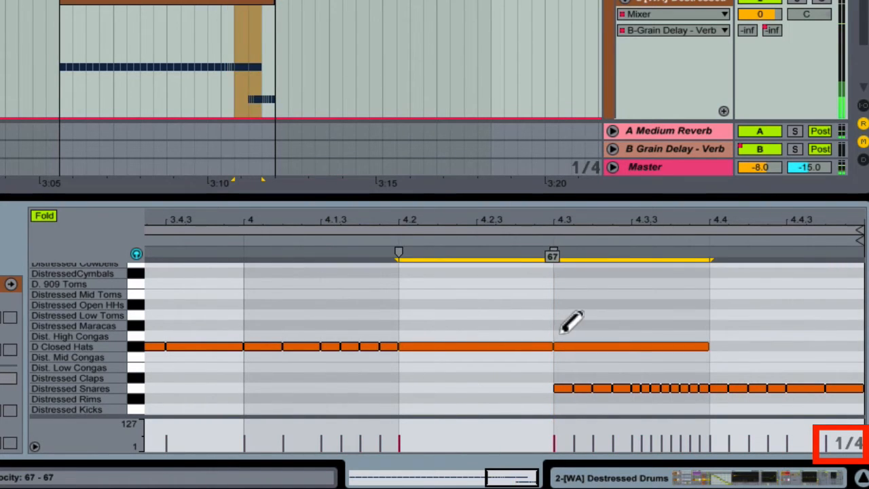
pyautogui.hotkey('ctrl', 'z')
# Step: Fill the D Closed Hats lane from 4.2 to 4.3 with four 1/16 notes and play back the pattern
pyautogui.hotkey('ctrl', '1')
pyautogui.hotkey('ctrl', '1')
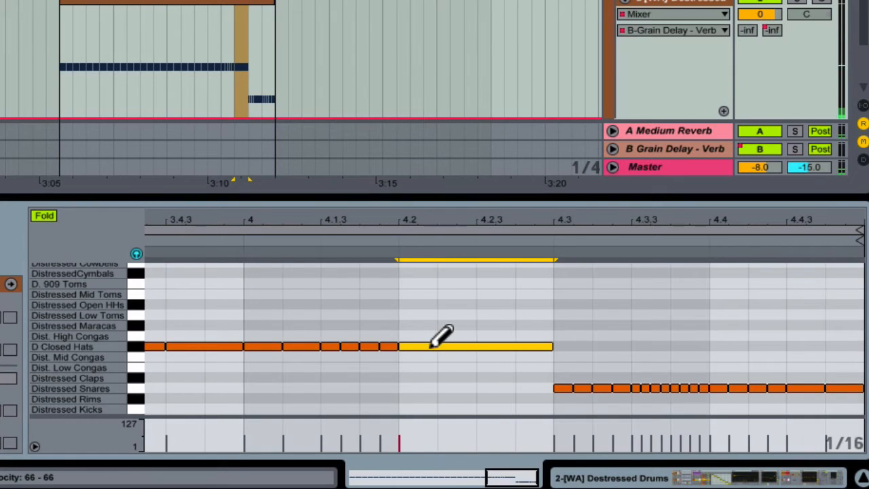
pyautogui.click(431, 345)
pyautogui.moveTo(431, 345); pyautogui.dragTo(539, 347)
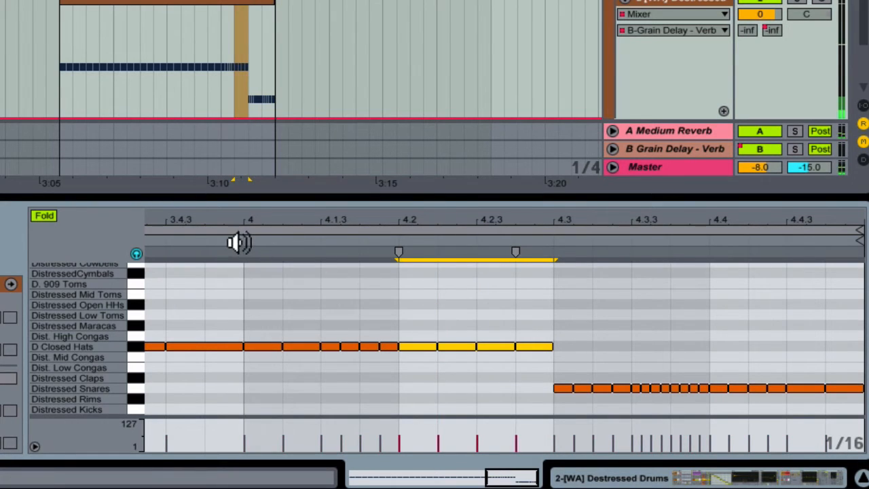
pyautogui.click(238, 243)
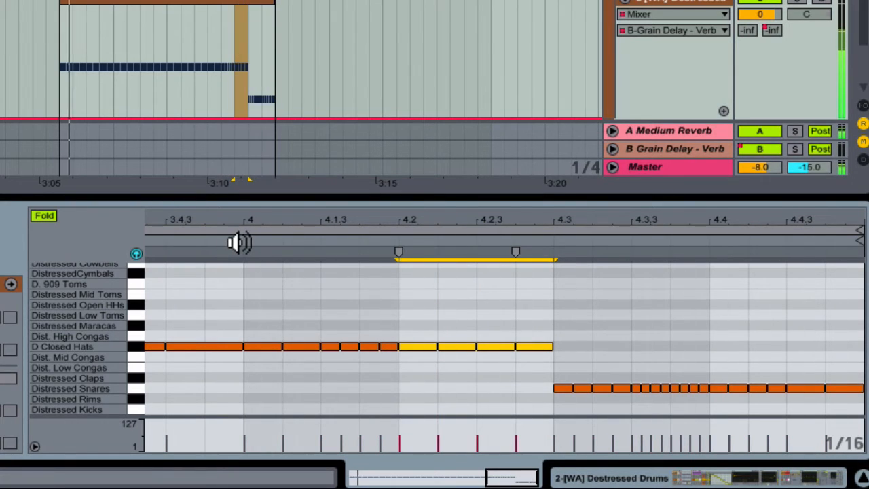
# Step: Redraw the 1/64 snare run between 4.3.3 and 4.4 as two 1/16 notes and play back the pattern
pyautogui.click(647, 387)
pyautogui.press('b')
pyautogui.click(641, 389)
pyautogui.moveTo(641, 389); pyautogui.dragTo(701, 390)
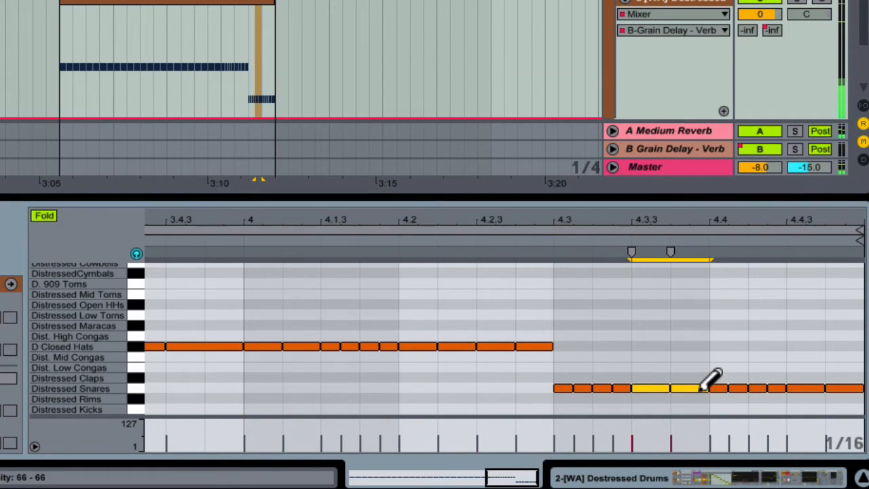
pyautogui.click(236, 236)
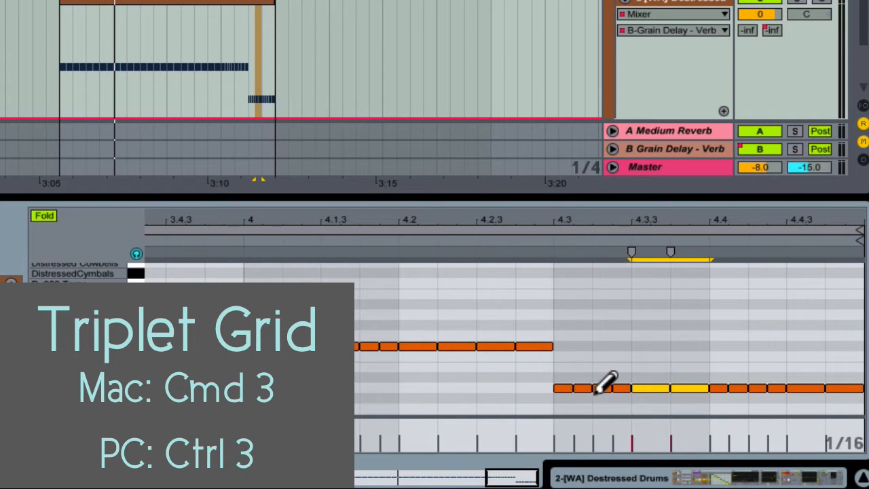
# Step: Switch to the triplet grid and redraw the Distressed Snares from 4.3 to the clip's end as 1/8T notes
pyautogui.hotkey('ctrl', '3')
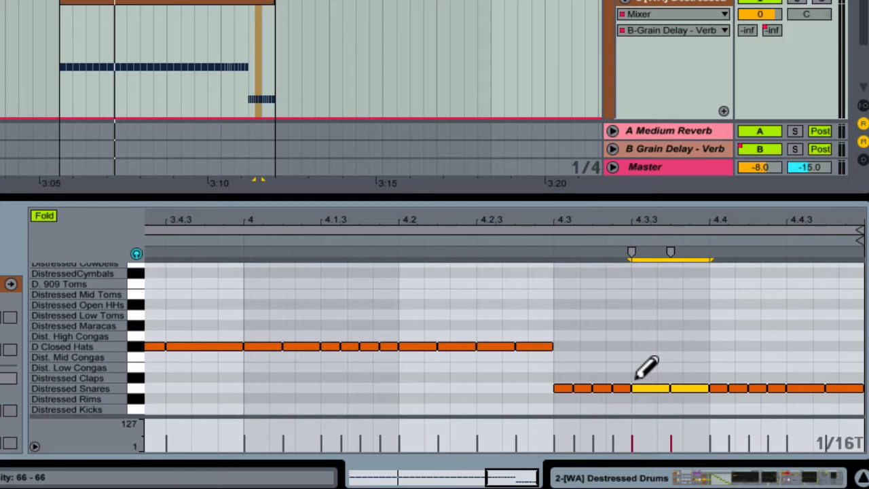
pyautogui.hotkey('ctrl', '2')
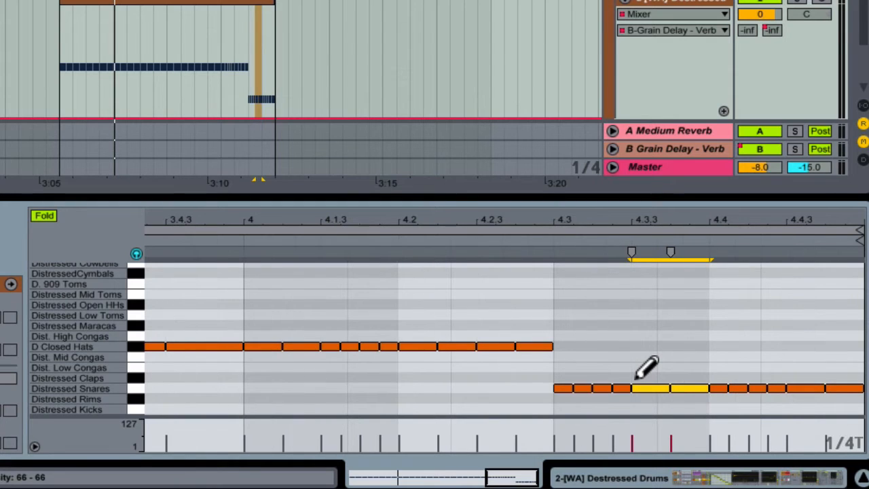
pyautogui.click(579, 392)
pyautogui.moveTo(577, 391); pyautogui.dragTo(848, 387)
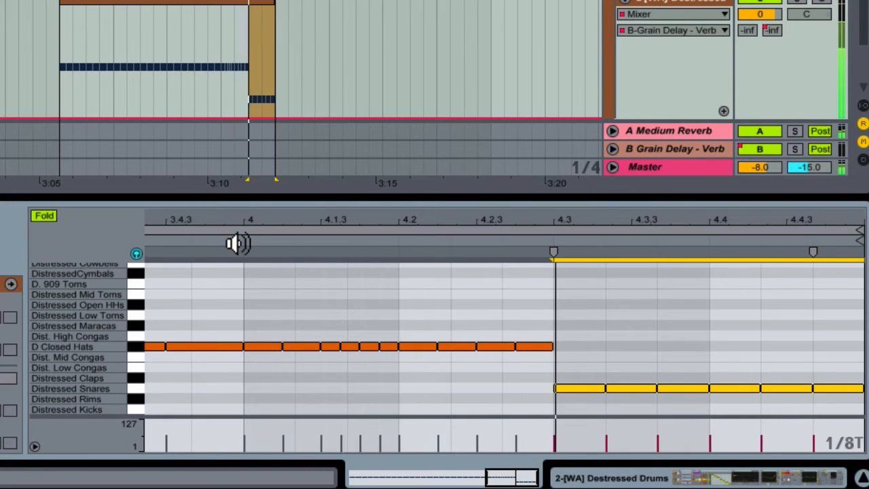
# Step: Narrow the triplet grid to 1/16T and redraw the Distressed Snares from 4.3 to 4.4 as six notes
pyautogui.press('b')
pyautogui.press('super+1')
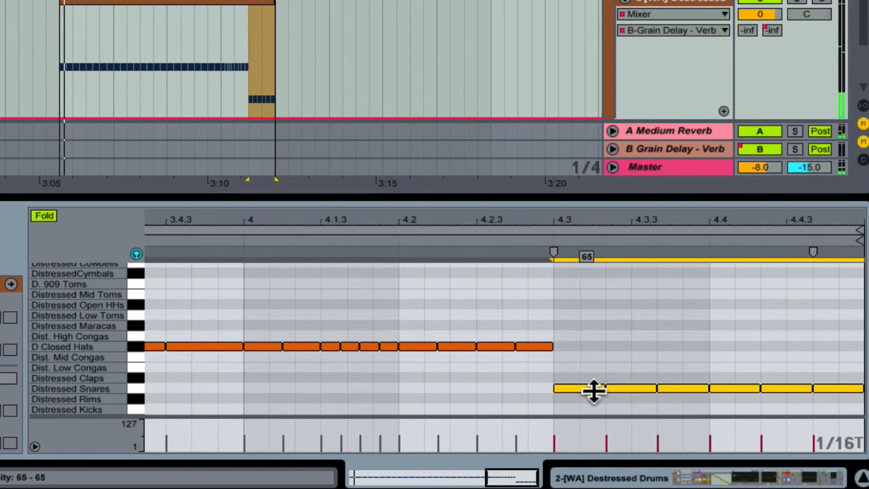
pyautogui.click(576, 388)
pyautogui.moveTo(576, 387); pyautogui.dragTo(710, 388)
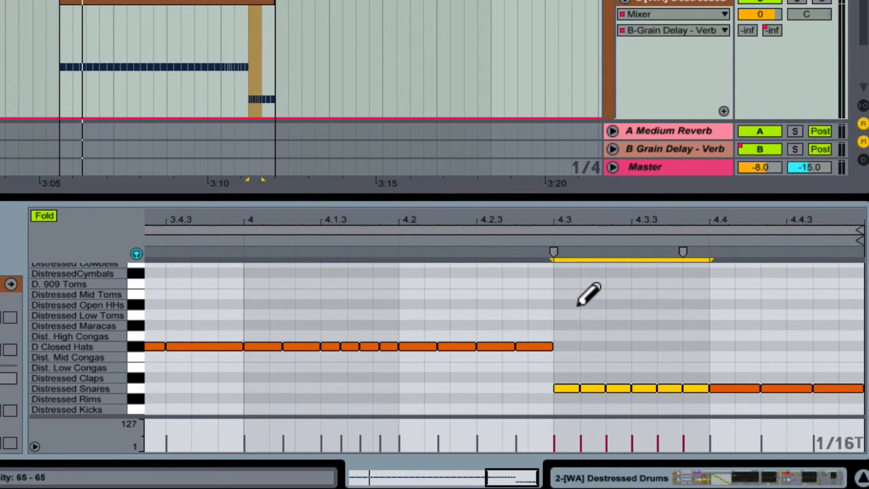
# Step: Turn off the triplet grid, redraw the Distressed Snares from 4.4 to the clip's end as four 1/16 notes, and play back
pyautogui.hotkey('ctrl', '3')
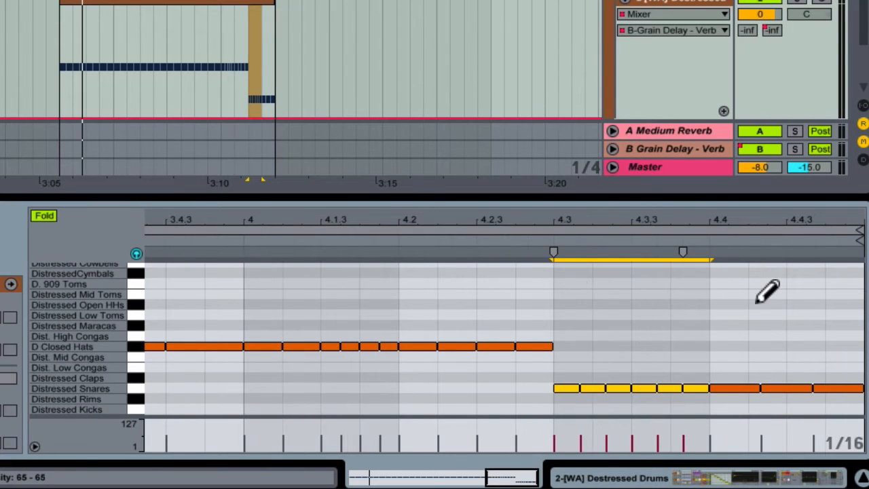
pyautogui.click(730, 384)
pyautogui.moveTo(730, 384); pyautogui.dragTo(856, 384)
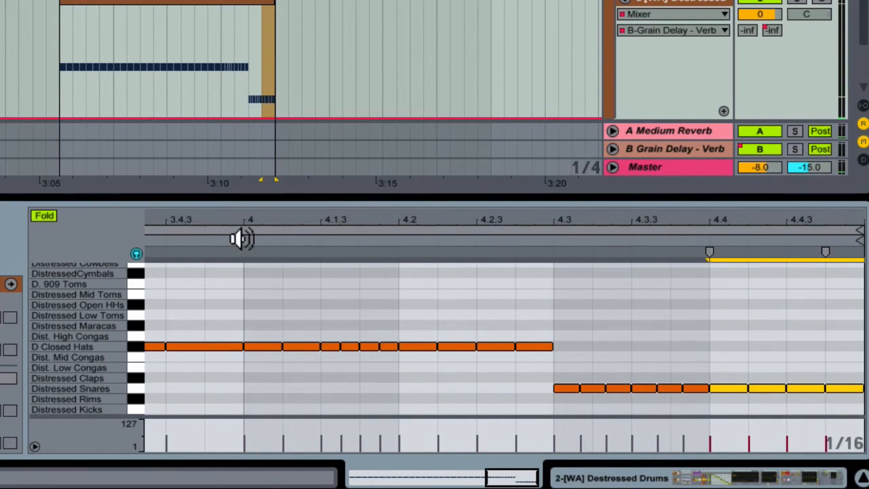
pyautogui.click(241, 238)
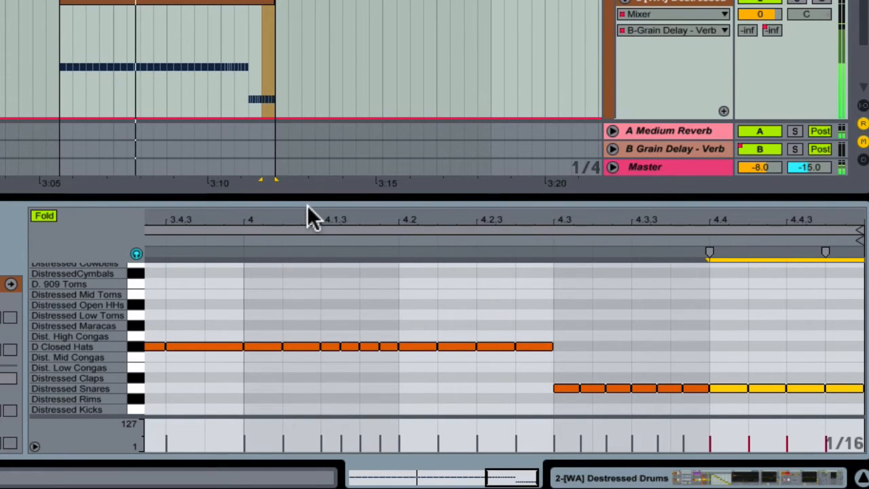
# Step: Redraw the D Closed Hats from 3 to 3.3 as six eighth-note triplets and play back the whole clip
pyautogui.moveTo(319, 219); pyautogui.dragTo(578, 219)
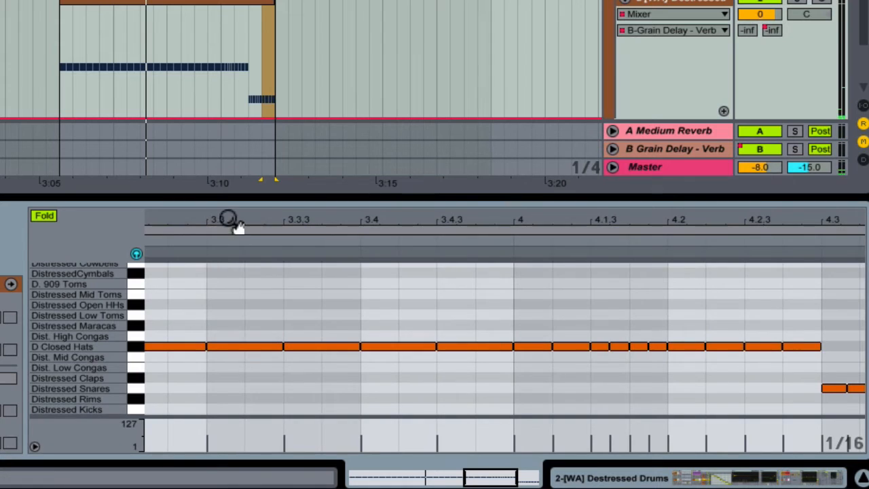
pyautogui.moveTo(229, 221); pyautogui.dragTo(597, 223)
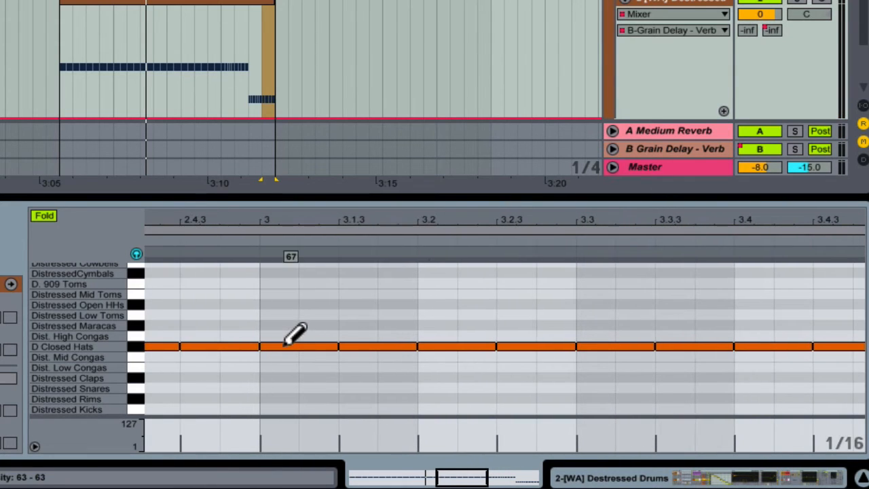
pyautogui.hotkey('ctrl', '3')
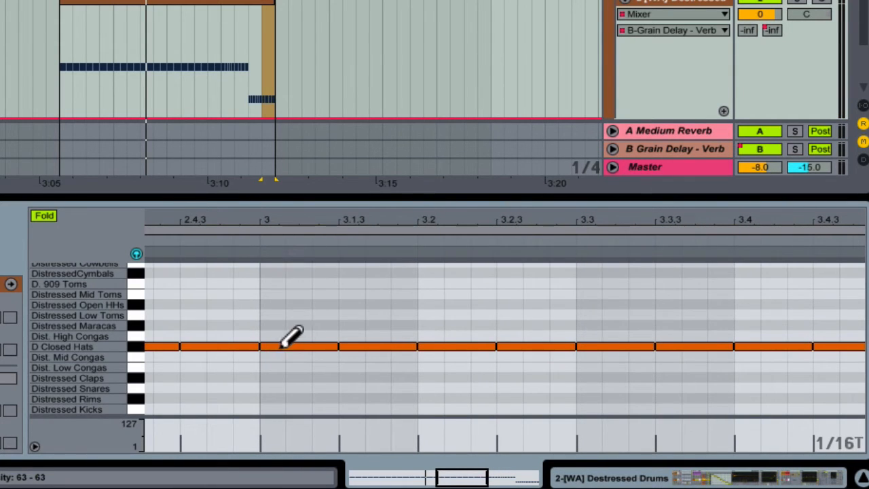
pyautogui.hotkey('ctrl', '1')
pyautogui.hotkey('ctrl', '2')
pyautogui.hotkey('ctrl', '2')
pyautogui.moveTo(285, 336)
pyautogui.mouseDown()
pyautogui.moveTo(530, 345)
pyautogui.moveTo(529, 353)
pyautogui.mouseUp()
pyautogui.moveTo(440, 219); pyautogui.dragTo(440, 153)
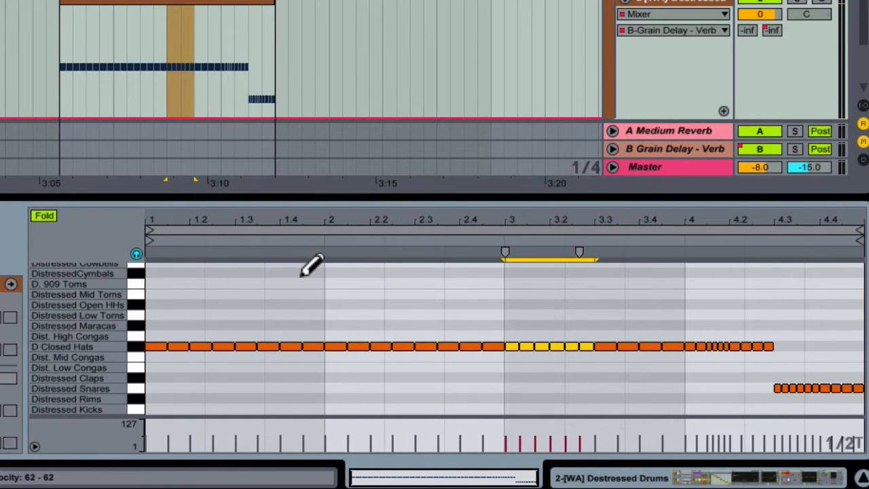
pyautogui.press('space')
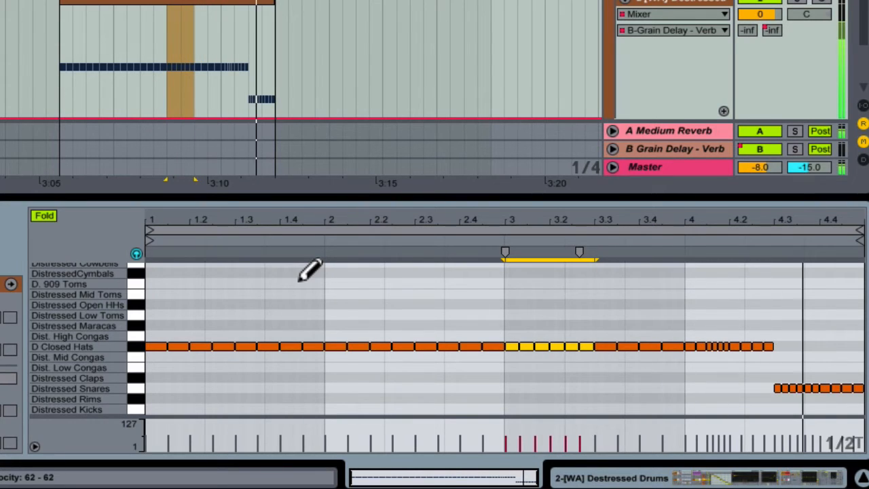
# Step: Draw 1/2T Distressed Kicks at the start and last third of bar 1 and at 2 and 3
pyautogui.click(178, 410)
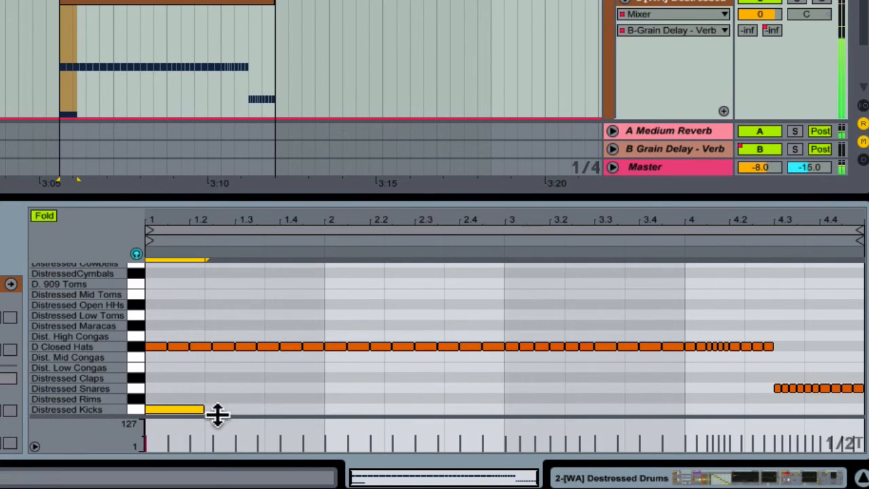
pyautogui.click(298, 409)
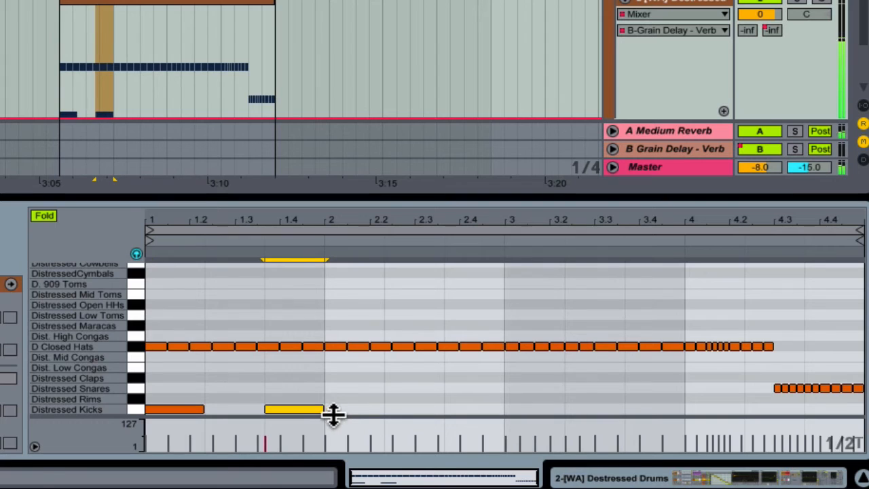
pyautogui.click(371, 409)
pyautogui.click(530, 409)
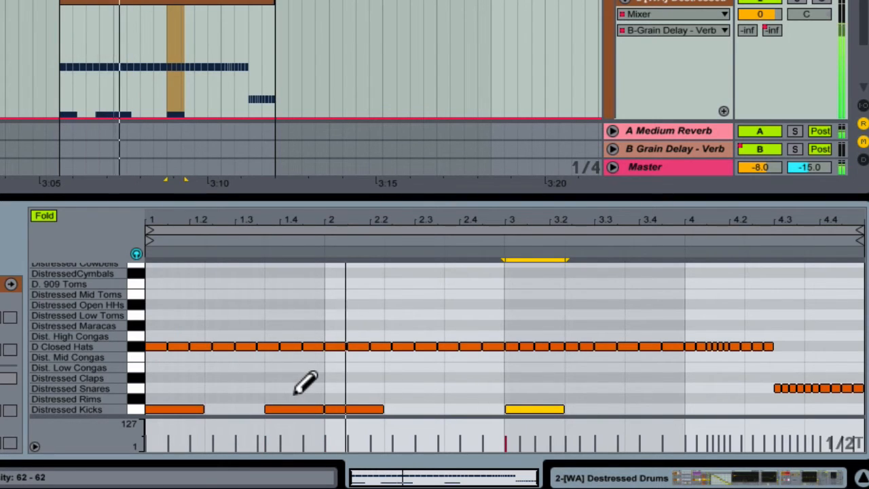
# Step: Add 1/4T Distressed Kicks just before 3 and at 4, and replace the one before 3 with a 1/4 note at 2.4
pyautogui.click(490, 409)
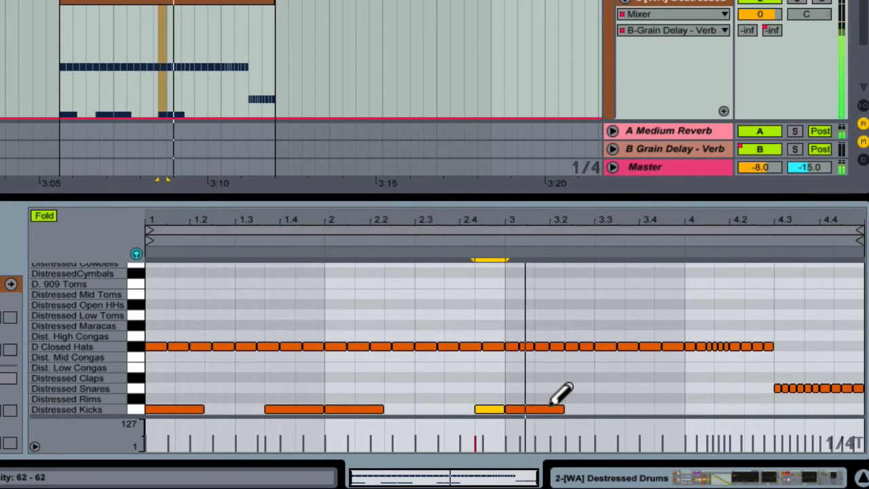
pyautogui.click(689, 408)
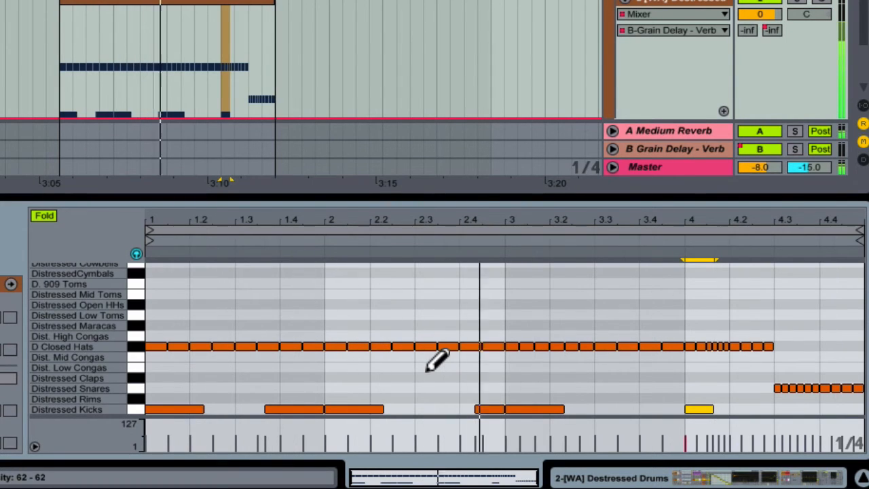
pyautogui.click(494, 408)
pyautogui.click(486, 408)
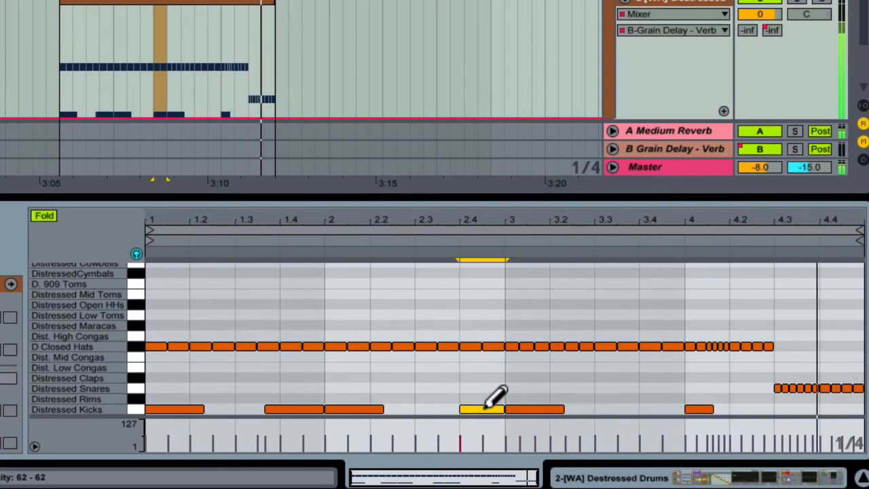
# Step: Draw 1/4-note Distressed Snares at 1.3, 2.3 and 3.3
pyautogui.click(256, 387)
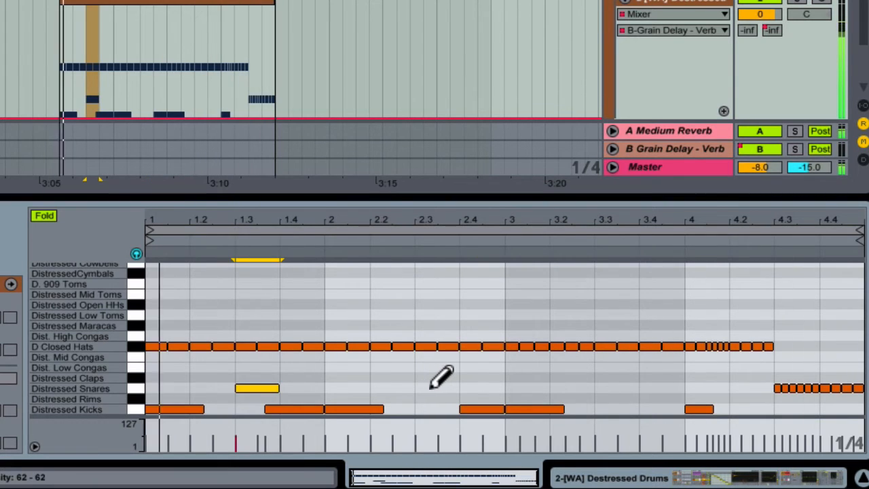
pyautogui.click(432, 387)
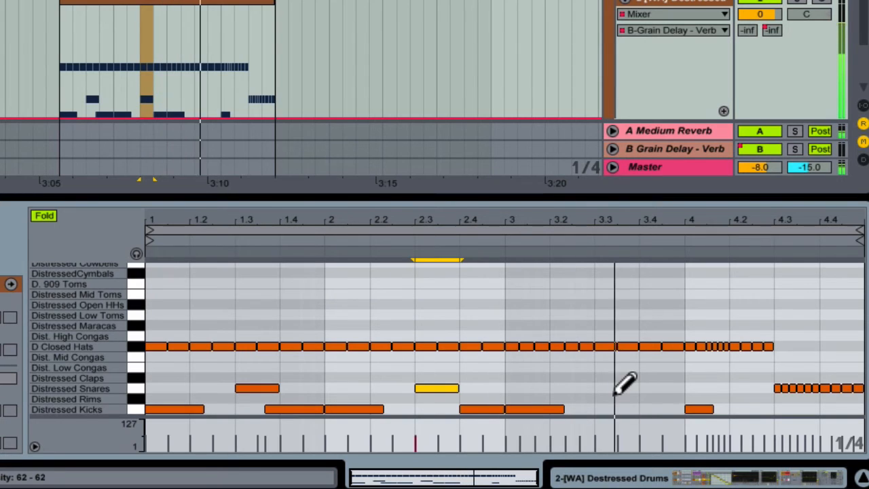
pyautogui.click(615, 388)
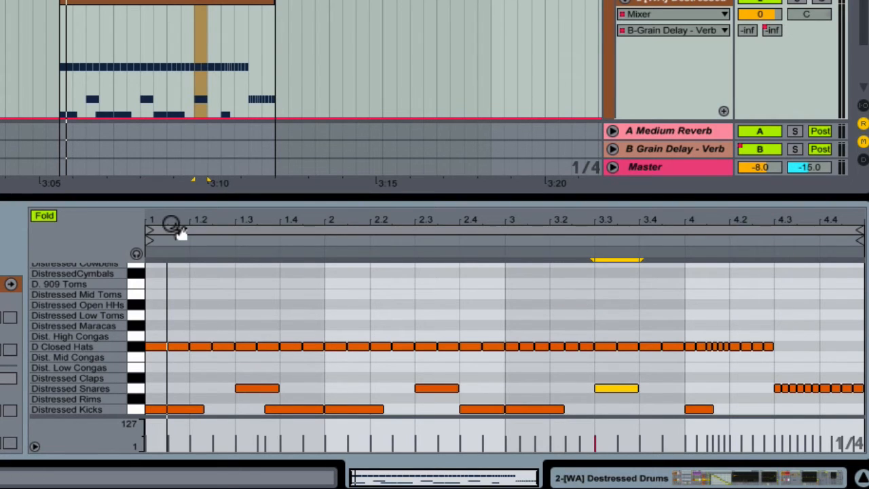
# Step: Show the devices of the Distressed Snares rack, upgrade the Smack chain's sampler device and play back the clip
pyautogui.moveTo(177, 226)
pyautogui.mouseDown()
pyautogui.moveTo(213, 231)
pyautogui.moveTo(177, 223)
pyautogui.mouseUp()
pyautogui.click(673, 3)
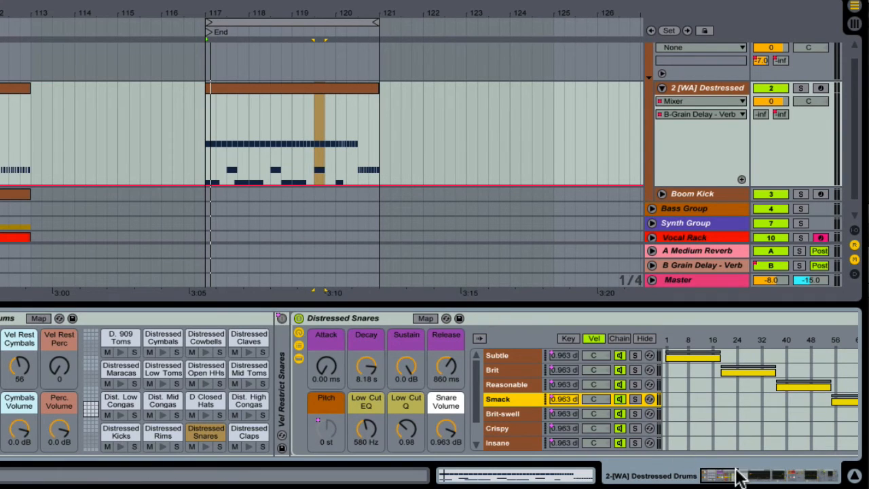
pyautogui.moveTo(732, 473); pyautogui.dragTo(773, 475)
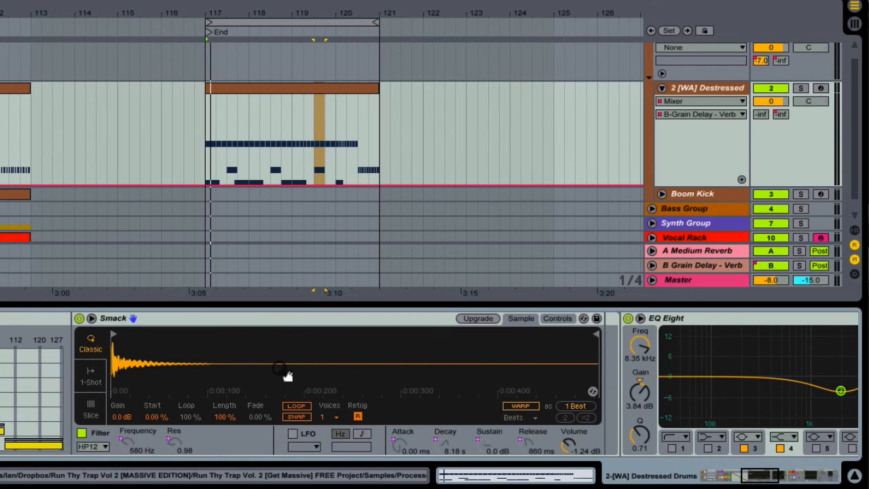
pyautogui.click(484, 317)
pyautogui.press('space')
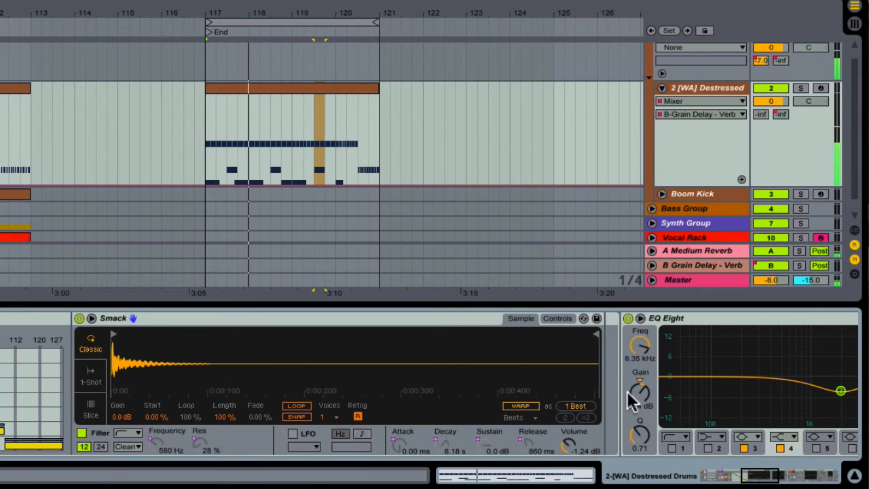
# Step: Select the Reasonable chain in the Distressed Snares rack and upgrade its sampler device
pyautogui.click(728, 475)
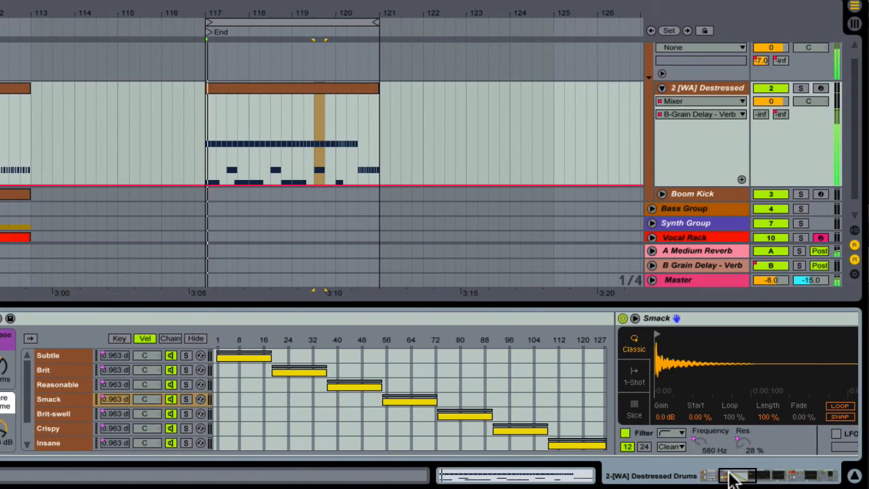
pyautogui.click(66, 385)
pyautogui.click(754, 477)
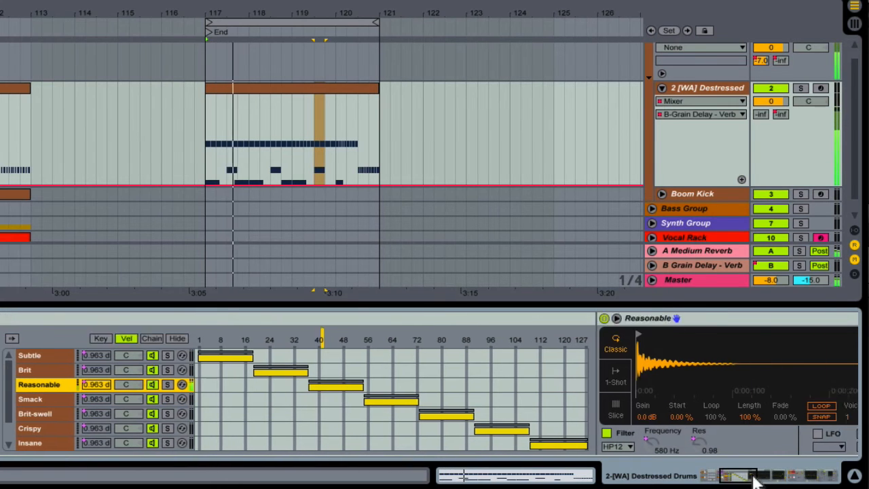
pyautogui.moveTo(754, 477); pyautogui.dragTo(765, 478)
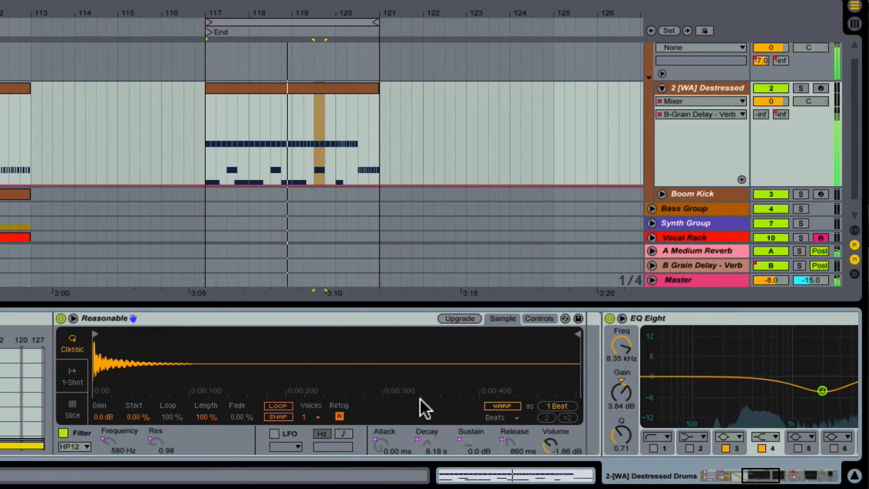
pyautogui.click(465, 320)
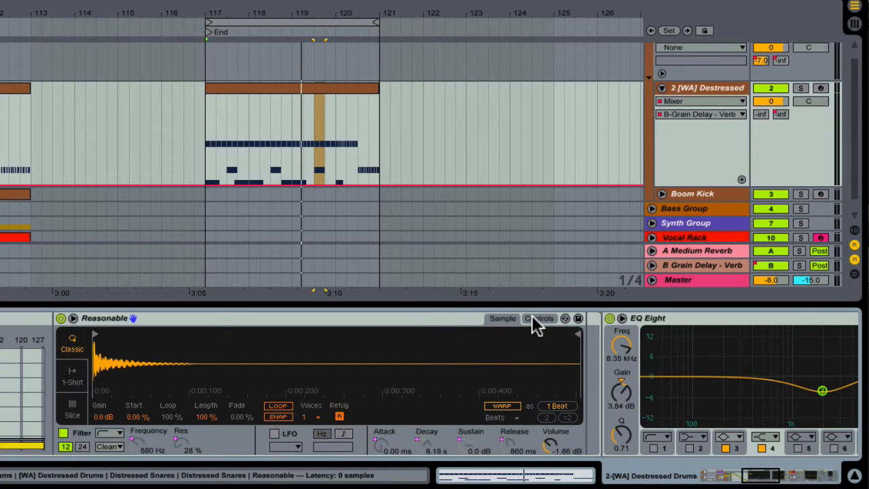
# Step: Open the Reasonable device's controls and unmap its transposition from the Pitch macro
pyautogui.click(458, 321)
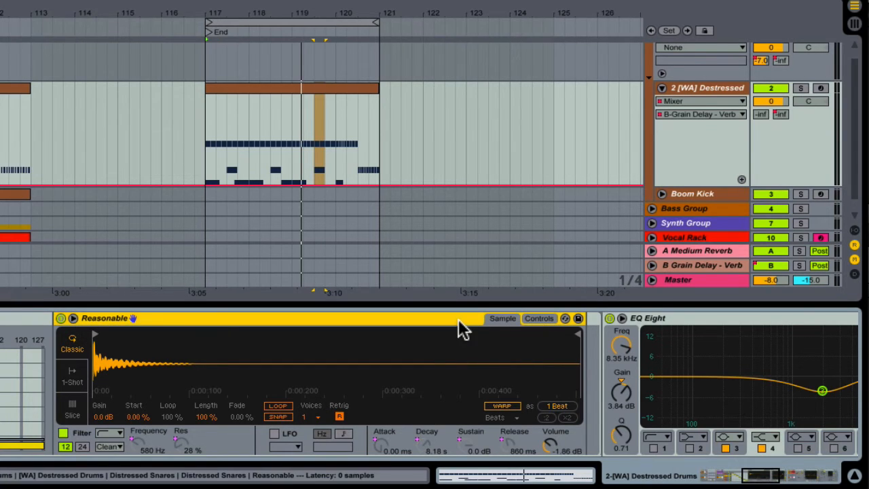
pyautogui.click(533, 320)
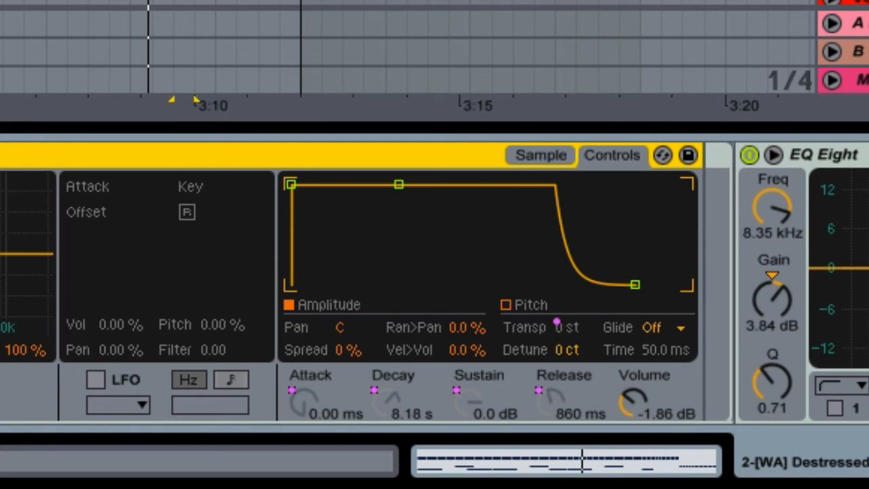
pyautogui.hscroll(-10, 435, 282)
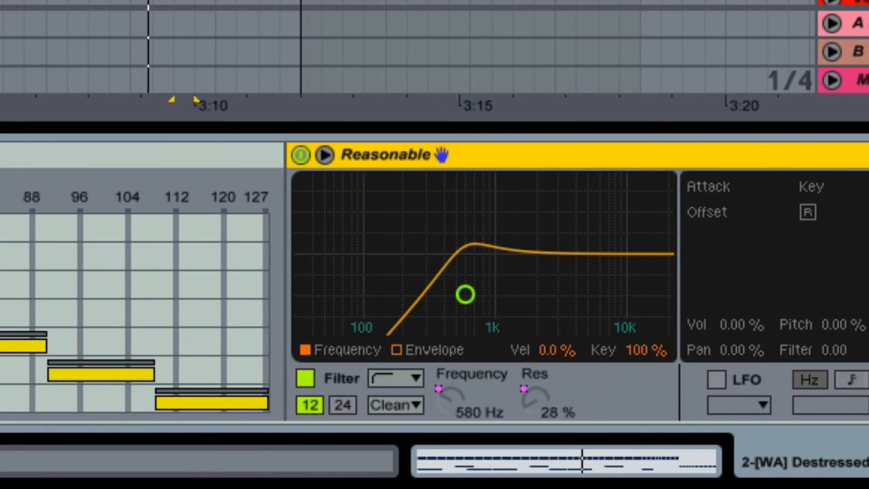
pyautogui.hscroll(10, 434, 282)
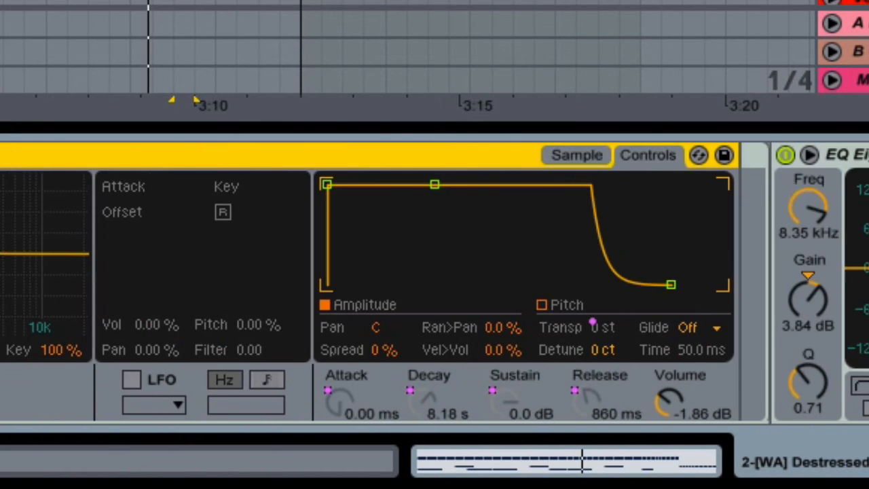
pyautogui.hscroll(-10, 435, 281)
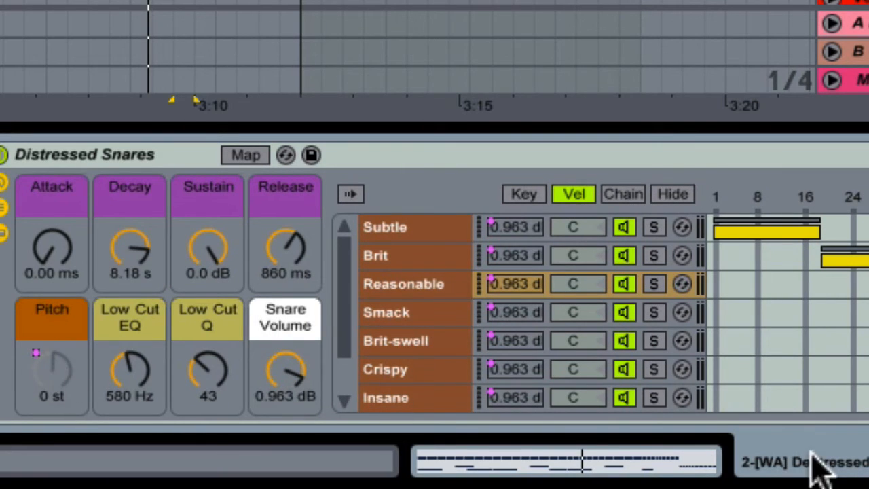
pyautogui.hscroll(10, 434, 281)
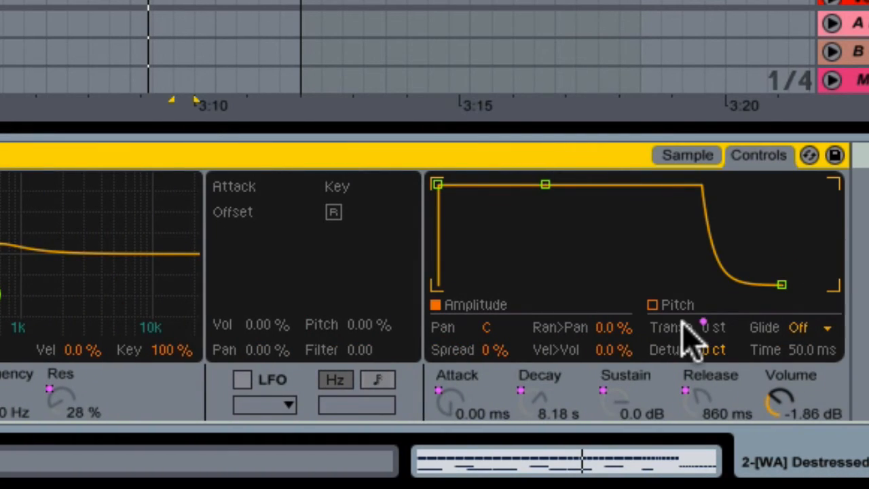
pyautogui.rightClick(706, 326)
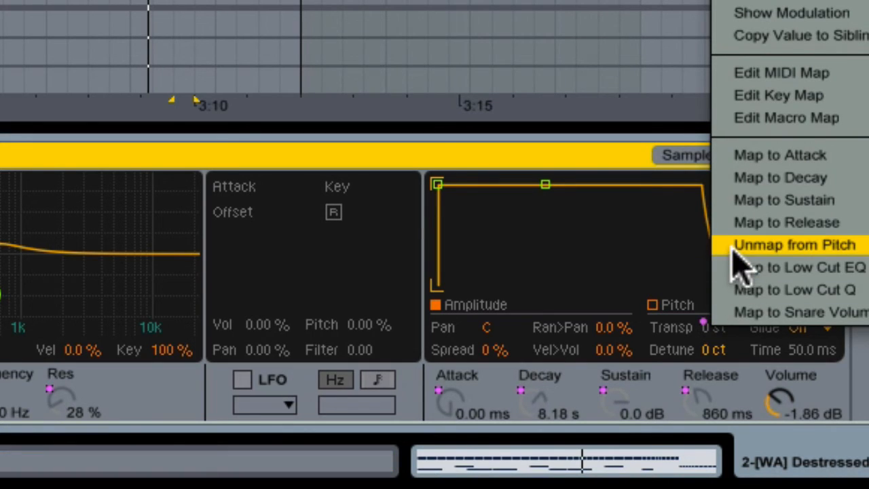
pyautogui.click(778, 250)
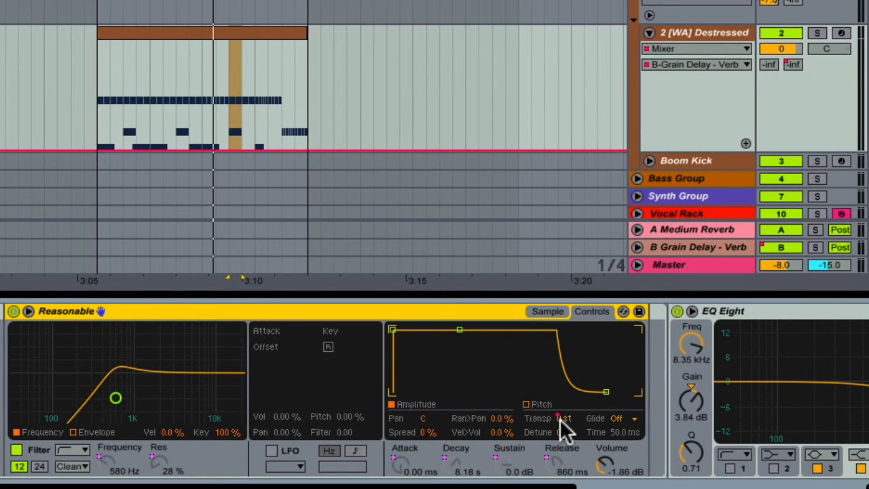
# Step: Show the automation lanes of the Reasonable device's Transpose, Pan and Spread parameters one after another
pyautogui.click(566, 429)
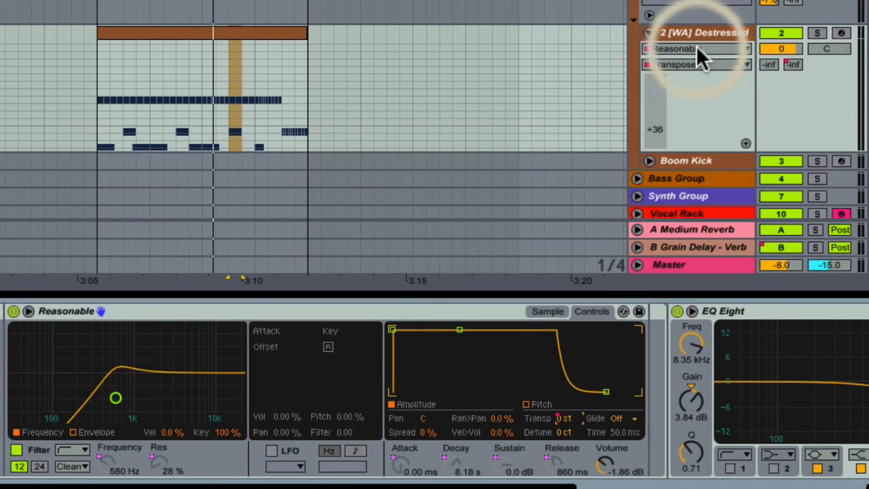
pyautogui.click(62, 310)
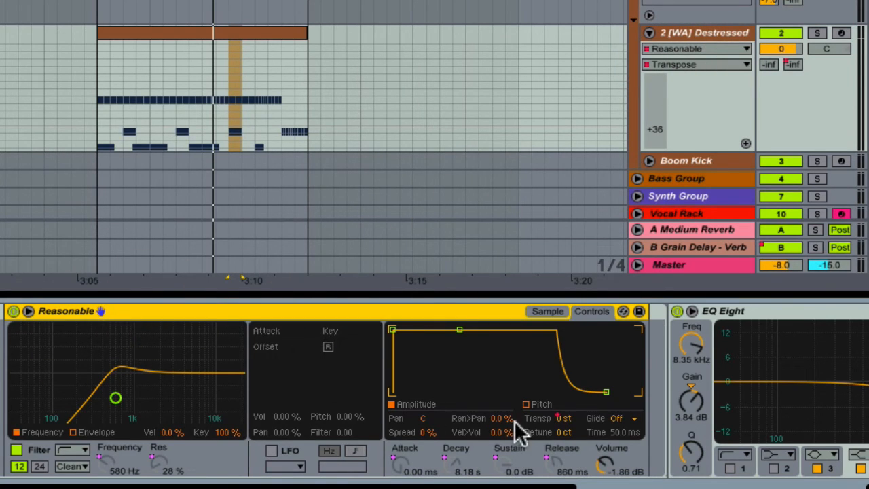
pyautogui.click(421, 419)
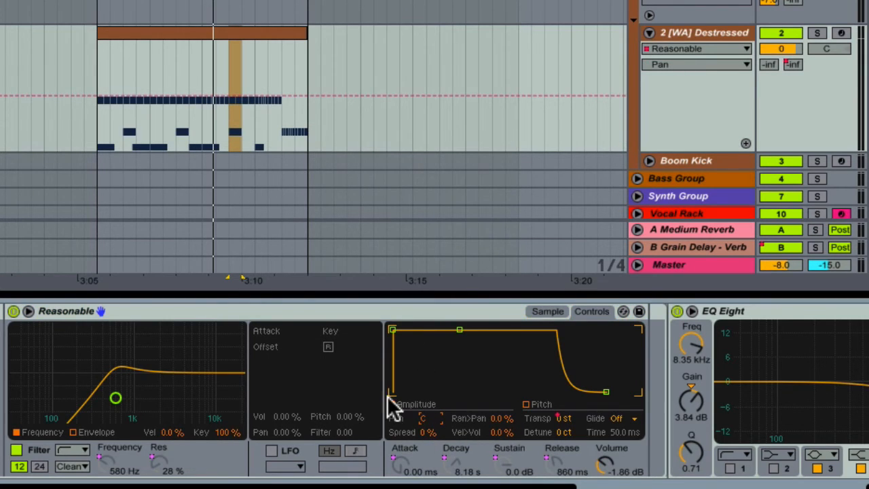
pyautogui.click(427, 433)
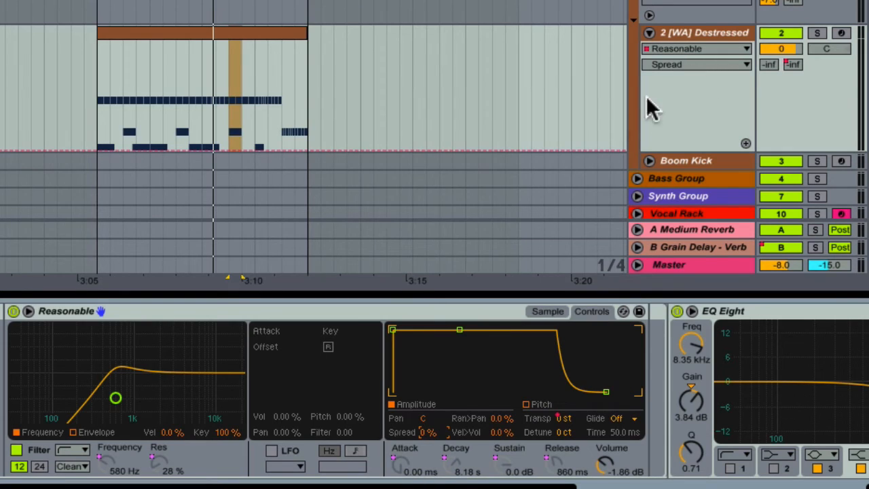
# Step: Return to the Reasonable device's Transpose automation and set it to 0 along the track
pyautogui.click(561, 419)
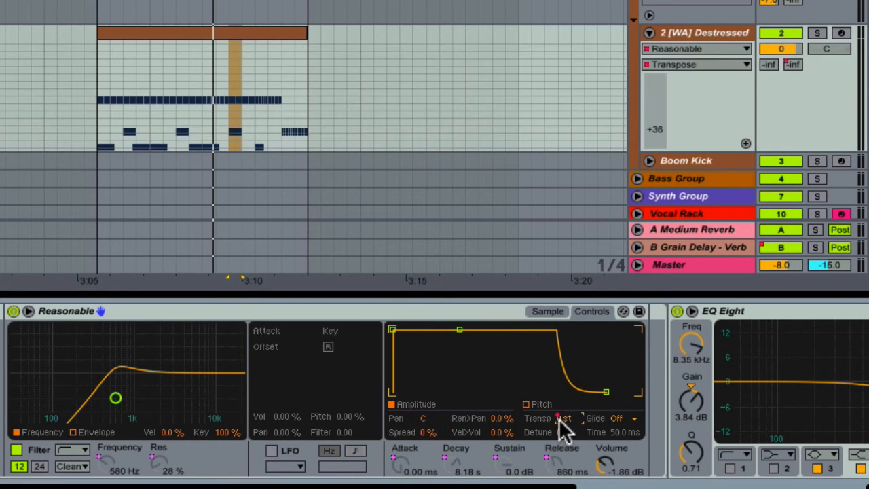
pyautogui.click(559, 418)
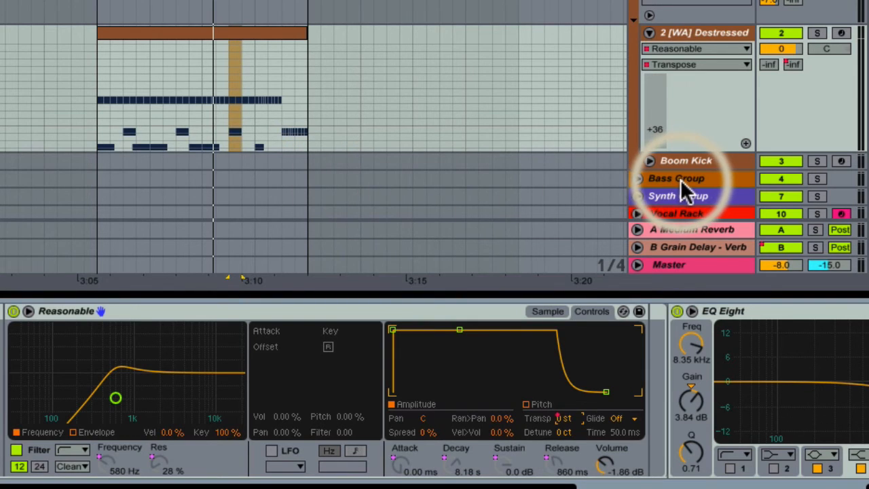
pyautogui.moveTo(656, 128)
pyautogui.mouseDown()
pyautogui.moveTo(659, 83)
pyautogui.moveTo(652, 130)
pyautogui.mouseUp()
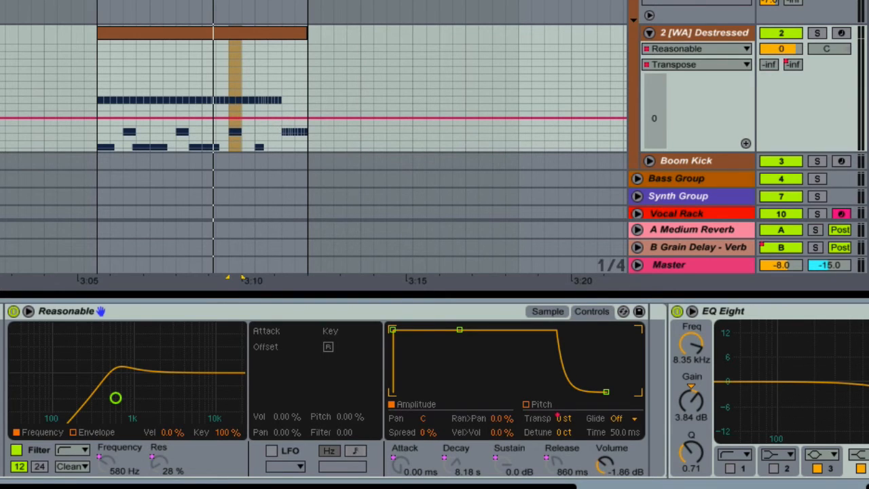
# Step: Draw the Transpose automation as four descending 1/8 steps over the snare roll from 120.3 to 121, and play back the loop
pyautogui.moveTo(285, 281); pyautogui.dragTo(368, 298)
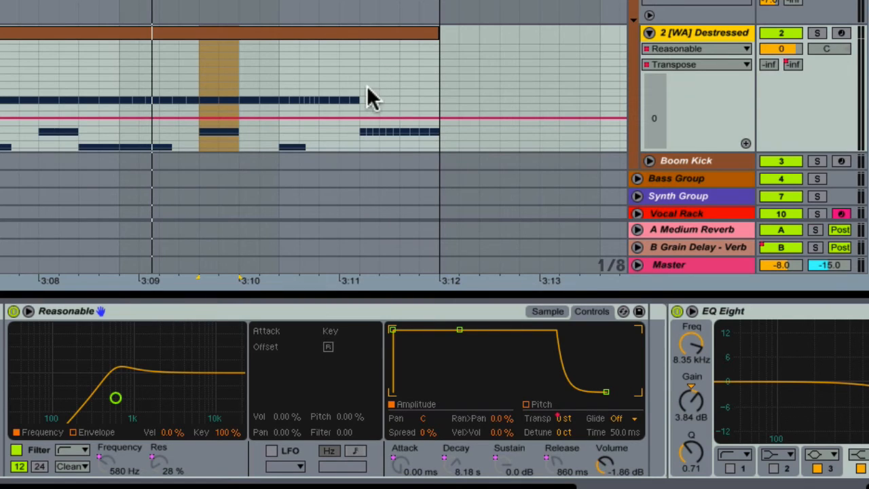
pyautogui.moveTo(370, 96)
pyautogui.mouseDown()
pyautogui.moveTo(386, 85)
pyautogui.moveTo(434, 140)
pyautogui.mouseUp()
pyautogui.press('b')
pyautogui.click(120, 2)
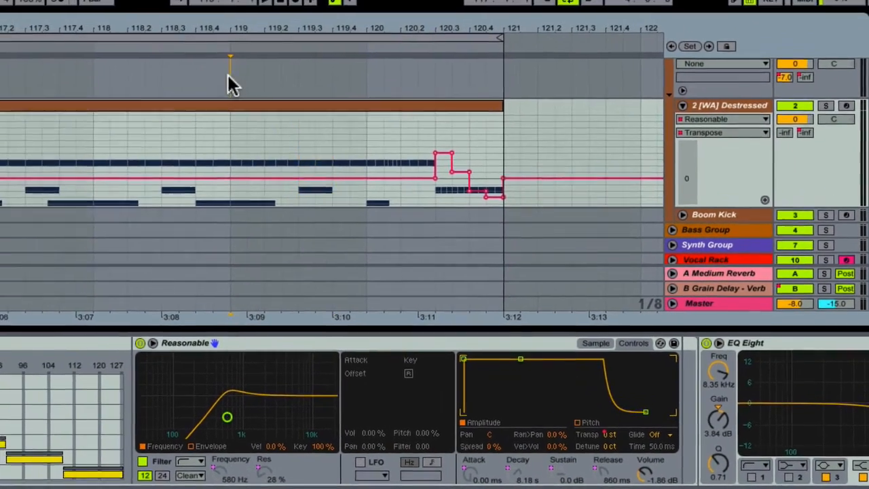
pyautogui.press('space')
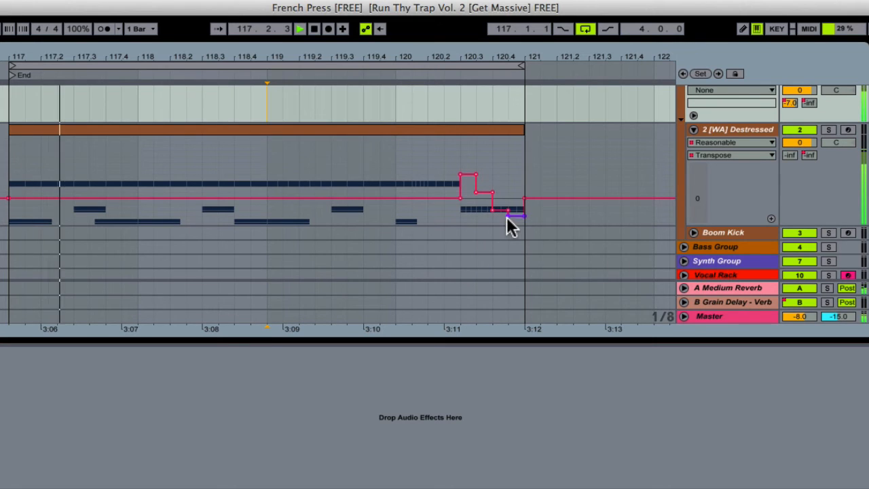
pyautogui.click(467, 217)
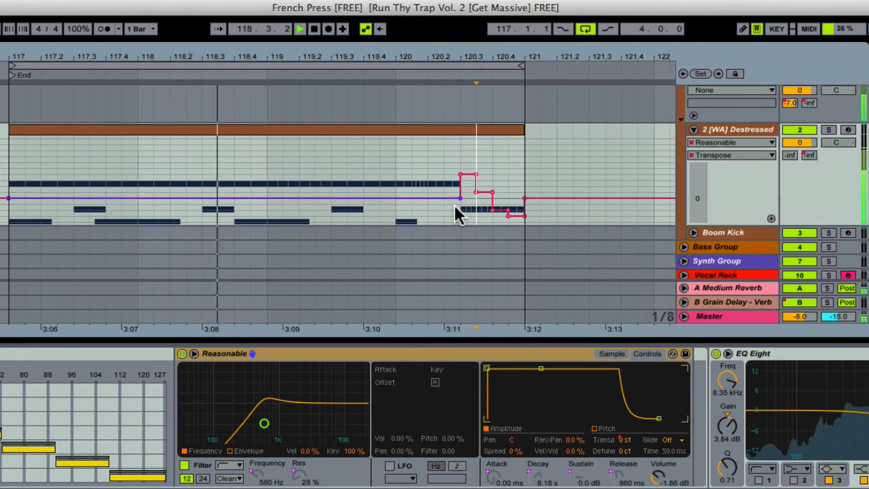
# Step: Replace the stepped Transpose automation over the snare roll with a straight ramp from +4 st at 120.3 to about -6 st at 121
pyautogui.moveTo(456, 214); pyautogui.dragTo(690, 178)
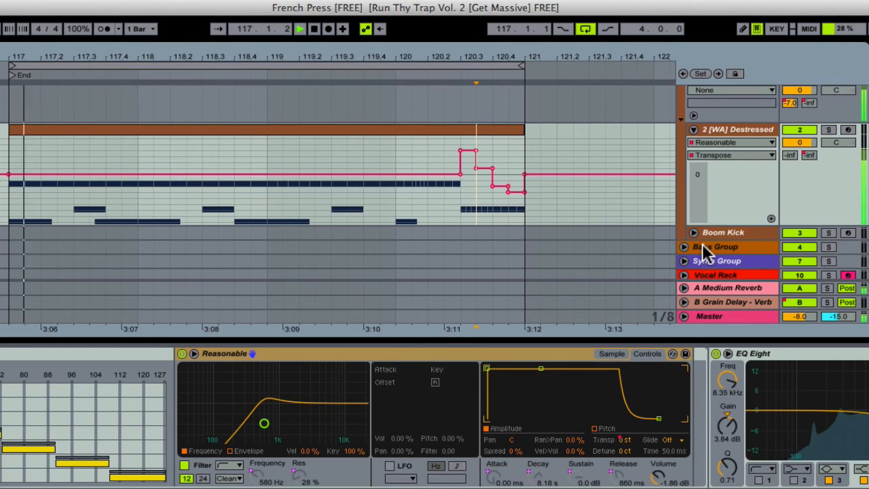
pyautogui.moveTo(475, 150)
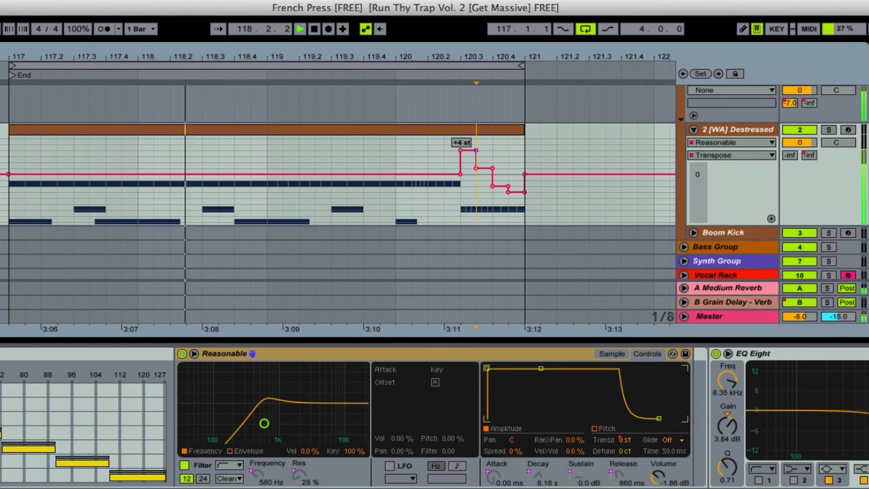
pyautogui.moveTo(474, 150); pyautogui.dragTo(523, 209)
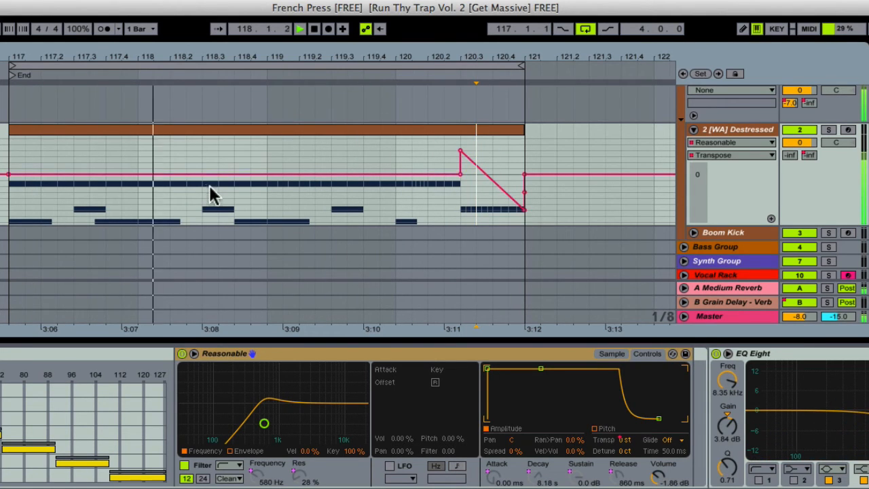
# Step: Draw snare Transpose steps of +3 st at 118.3 and 120, -3 st at 119.3 and +1 st at 117.3, and play the loop
pyautogui.press('b')
pyautogui.moveTo(204, 157); pyautogui.dragTo(234, 158)
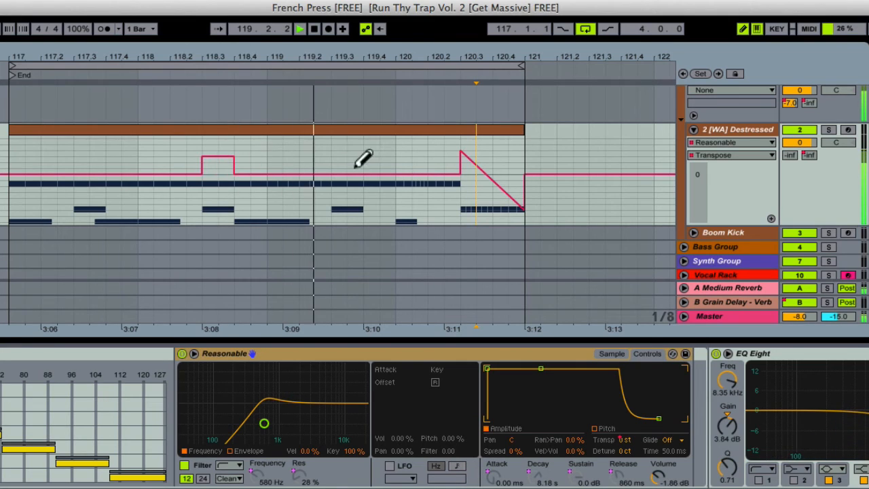
pyautogui.moveTo(349, 187); pyautogui.dragTo(360, 187)
pyautogui.moveTo(407, 178); pyautogui.dragTo(417, 155)
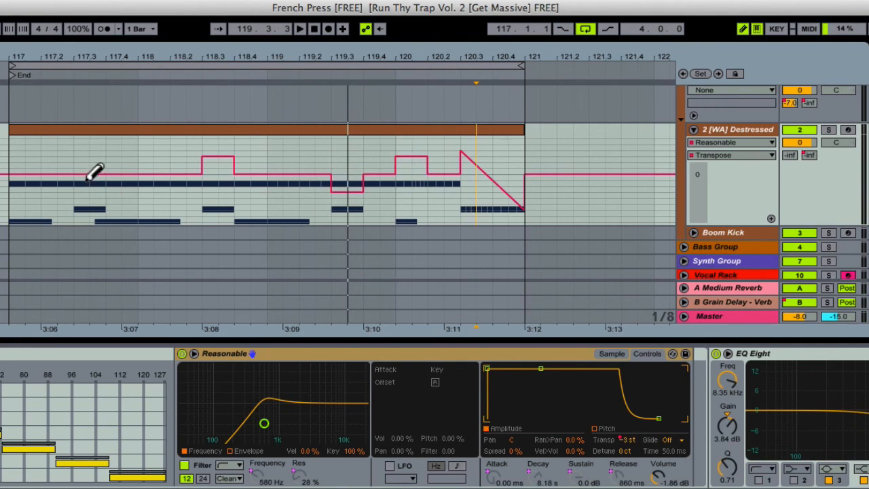
pyautogui.moveTo(95, 172)
pyautogui.mouseDown()
pyautogui.moveTo(91, 147)
pyautogui.moveTo(107, 161)
pyautogui.mouseUp()
pyautogui.press('space')
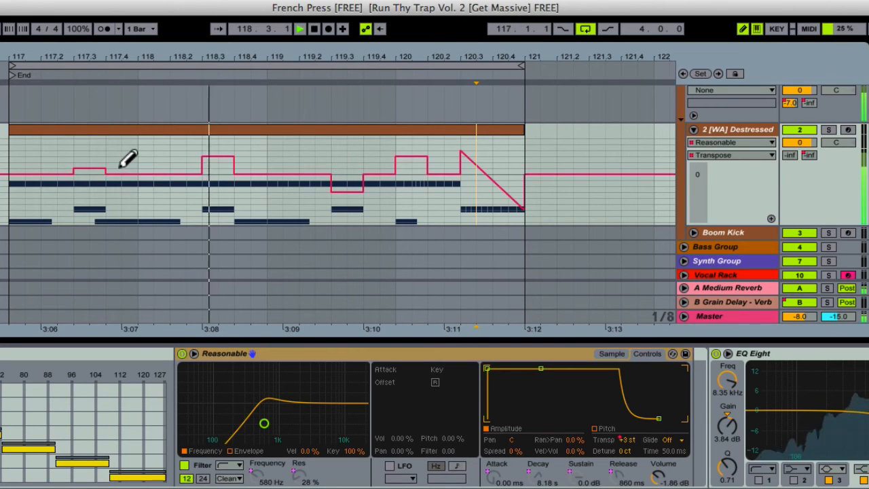
# Step: Redraw the snare Transpose steps as +8 st at 117.3, +2 st at 118.3 and +6 st at 119.3, and reset the step at 120 to 0
pyautogui.moveTo(91, 151)
pyautogui.mouseDown()
pyautogui.moveTo(91, 140)
pyautogui.moveTo(109, 139)
pyautogui.mouseUp()
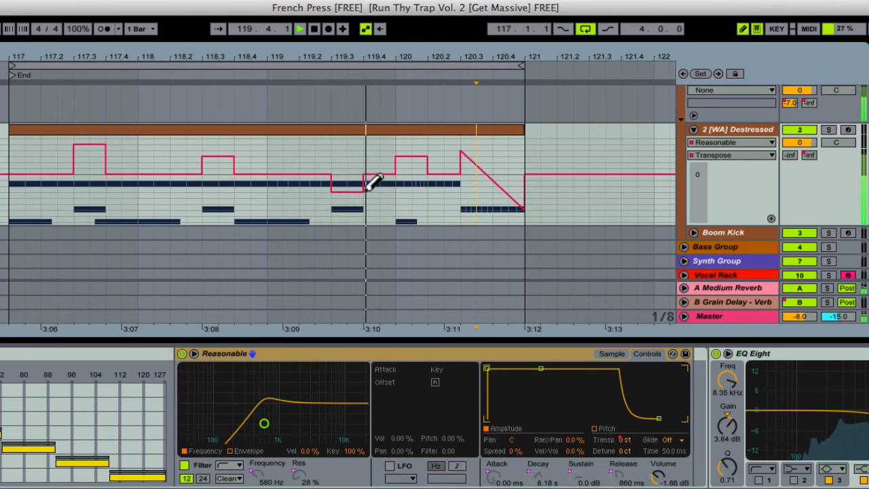
pyautogui.moveTo(339, 158)
pyautogui.mouseDown()
pyautogui.moveTo(354, 138)
pyautogui.moveTo(344, 137)
pyautogui.mouseUp()
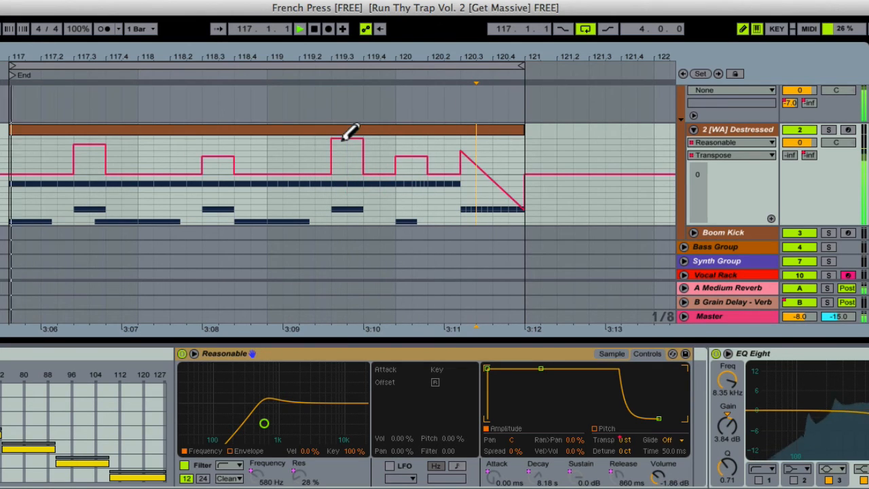
pyautogui.moveTo(203, 165); pyautogui.dragTo(231, 162)
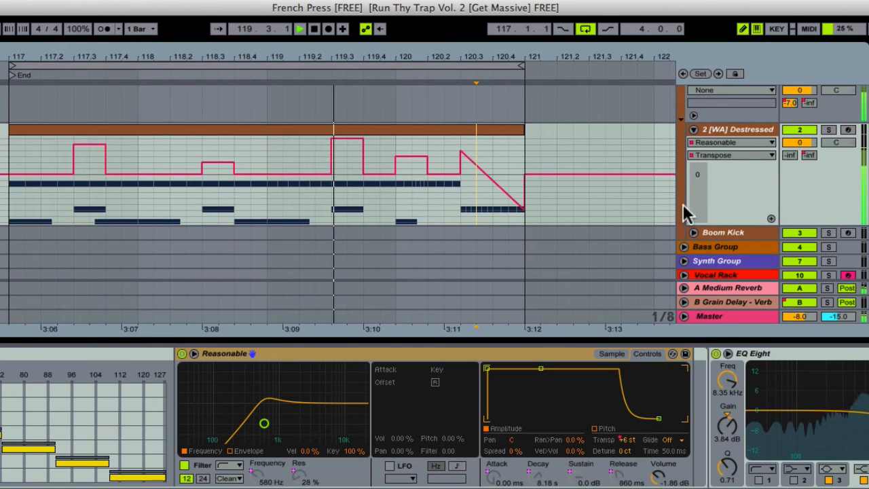
pyautogui.moveTo(696, 196); pyautogui.dragTo(695, 215)
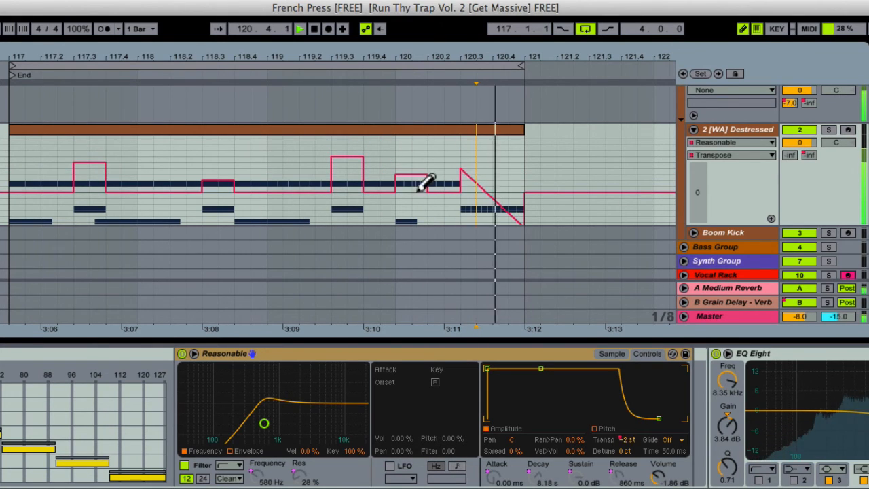
pyautogui.moveTo(420, 191)
pyautogui.mouseDown()
pyautogui.moveTo(429, 192)
pyautogui.moveTo(400, 191)
pyautogui.mouseUp()
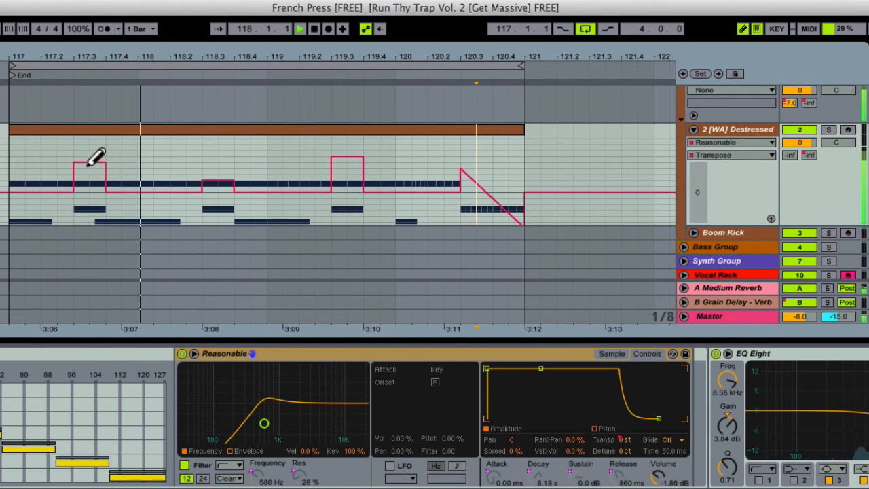
pyautogui.moveTo(86, 164); pyautogui.dragTo(96, 142)
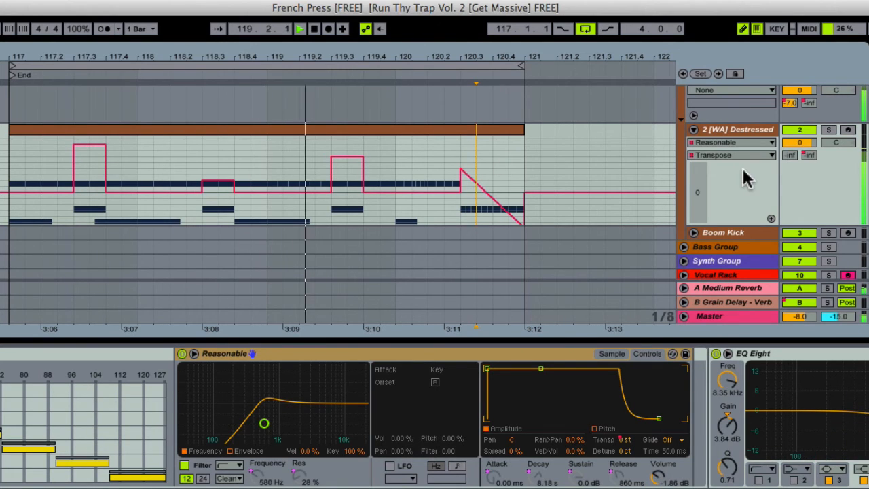
# Step: Show the Drums Group's A Medium Reverb send automation and disable that send
pyautogui.scroll(1, 747, 177)
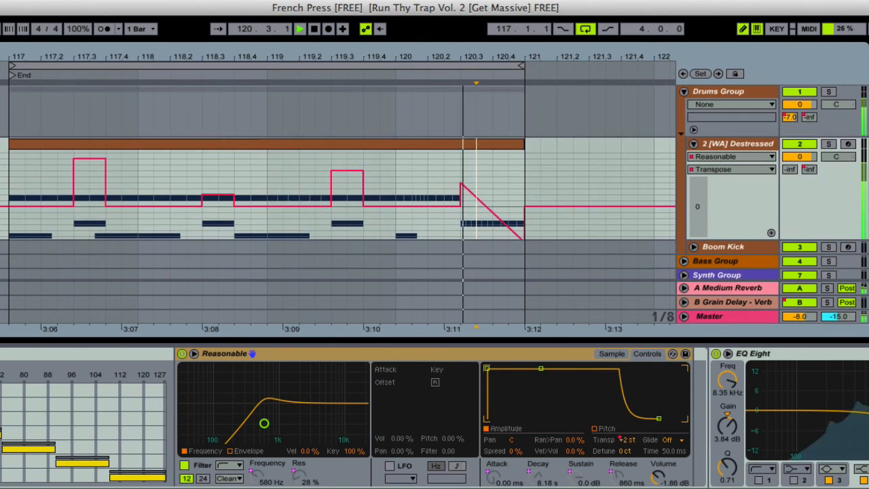
pyautogui.click(789, 116)
pyautogui.rightClick(789, 117)
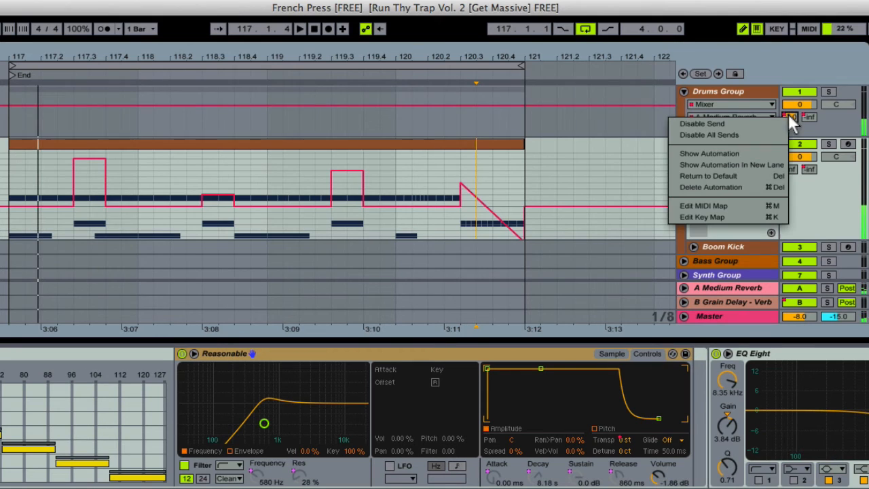
pyautogui.click(768, 122)
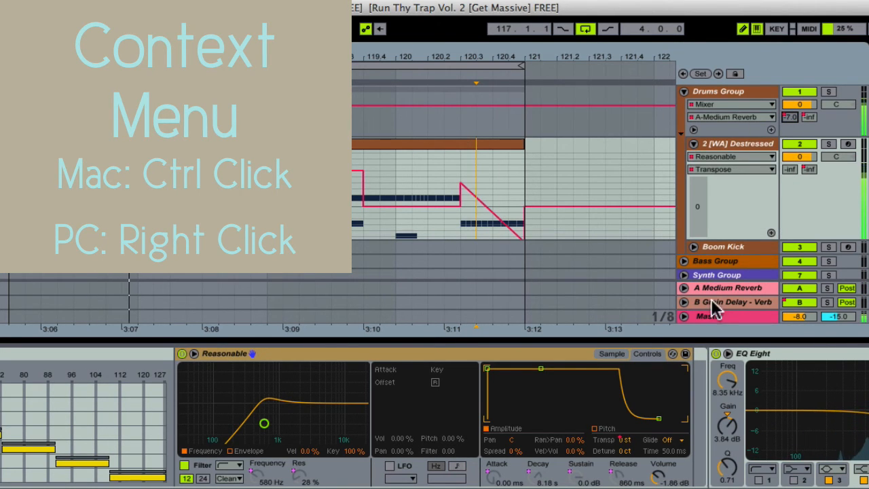
# Step: Enlarge the Destressed drum track's automation lane and raise the snare's Transpose step at 119.3 to +7 st
pyautogui.moveTo(710, 338); pyautogui.dragTo(711, 486)
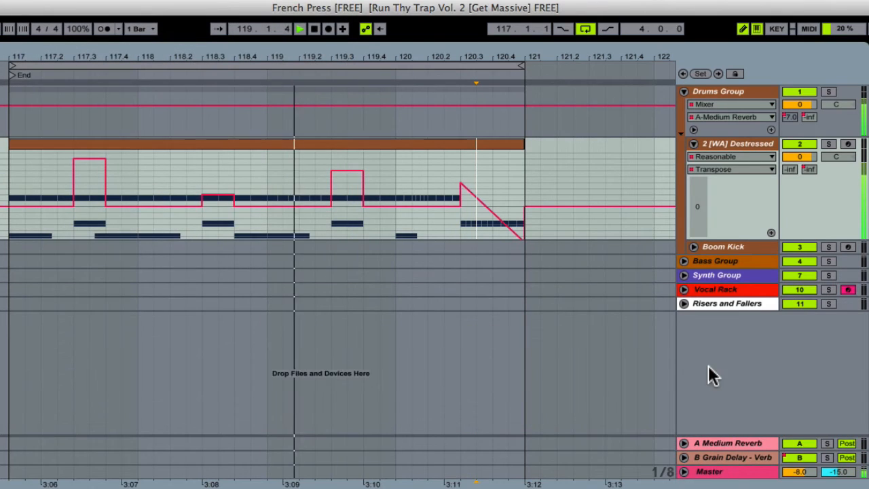
pyautogui.moveTo(716, 244); pyautogui.dragTo(723, 383)
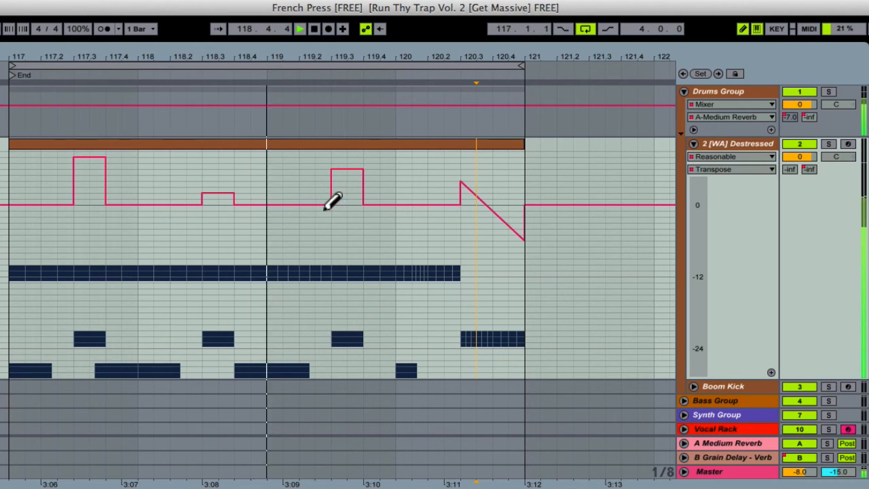
pyautogui.moveTo(346, 167); pyautogui.dragTo(359, 156)
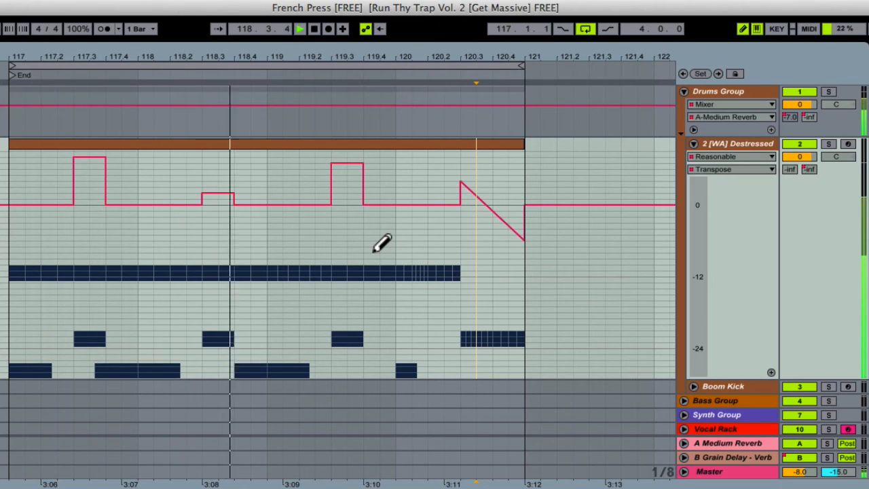
# Step: Stop playback, open the Destressed drum track's device chain and select the Distressed Kicks pad
pyautogui.doubleClick(739, 143)
pyautogui.press('space')
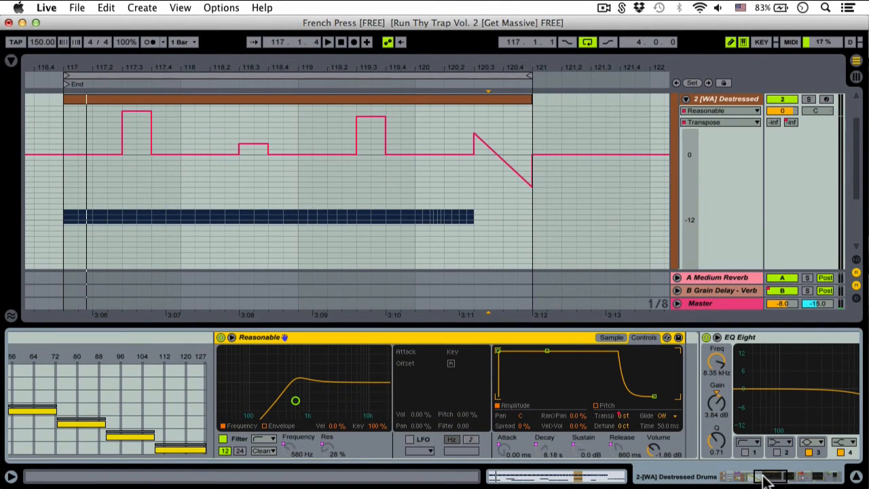
pyautogui.moveTo(765, 479); pyautogui.dragTo(730, 479)
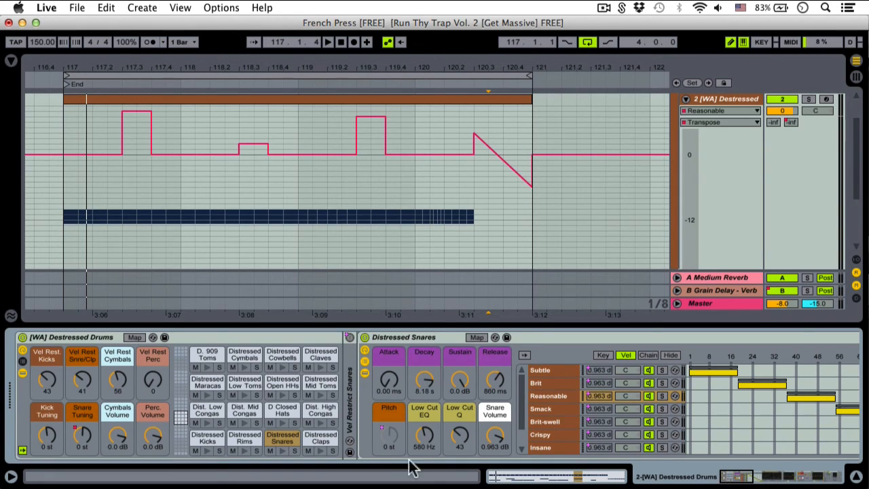
pyautogui.click(202, 441)
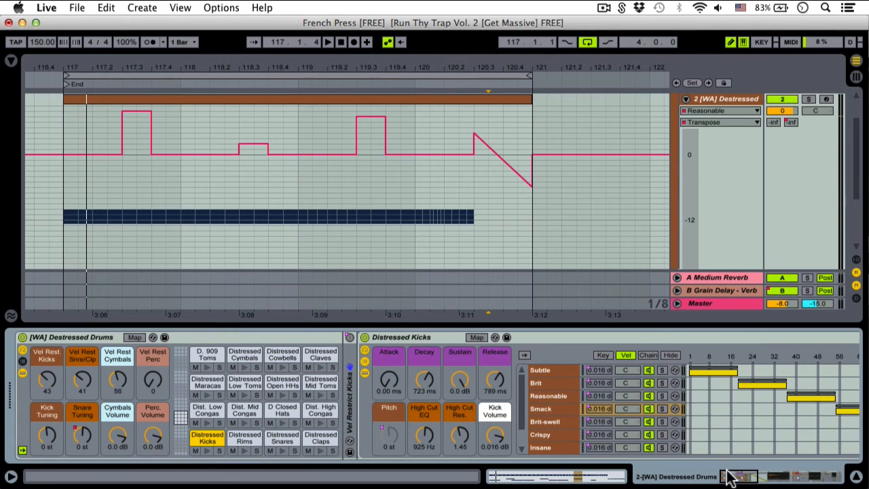
# Step: Play the loop briefly to identify the sounding kick velocity layer and select its Reasonable chain
pyautogui.moveTo(730, 477); pyautogui.dragTo(751, 479)
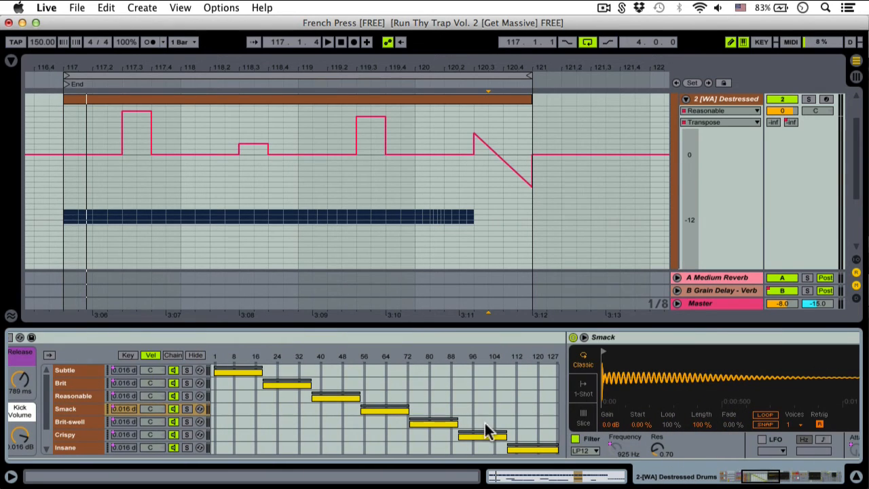
pyautogui.moveTo(769, 480); pyautogui.dragTo(760, 480)
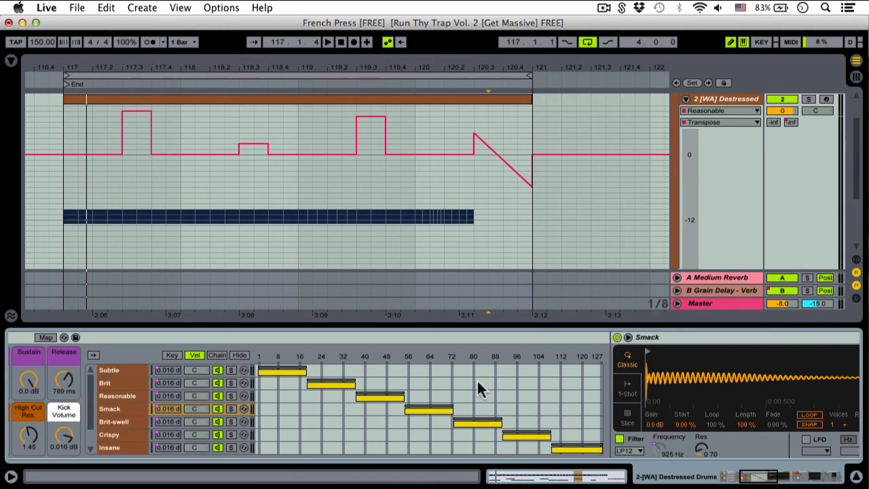
pyautogui.press('space')
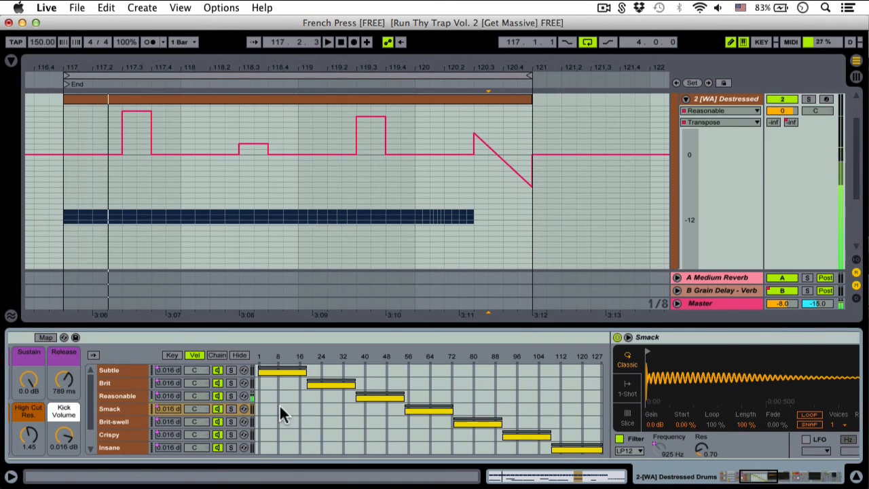
pyautogui.click(378, 396)
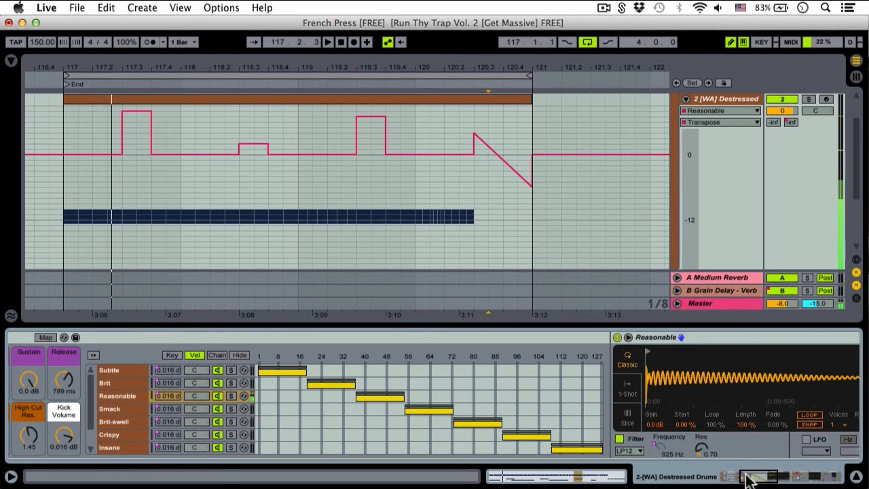
# Step: Open the controls of the kick's Reasonable device and unmap its transposition from the Pitch macro
pyautogui.click(767, 479)
pyautogui.moveTo(764, 477); pyautogui.dragTo(767, 477)
pyautogui.click(617, 340)
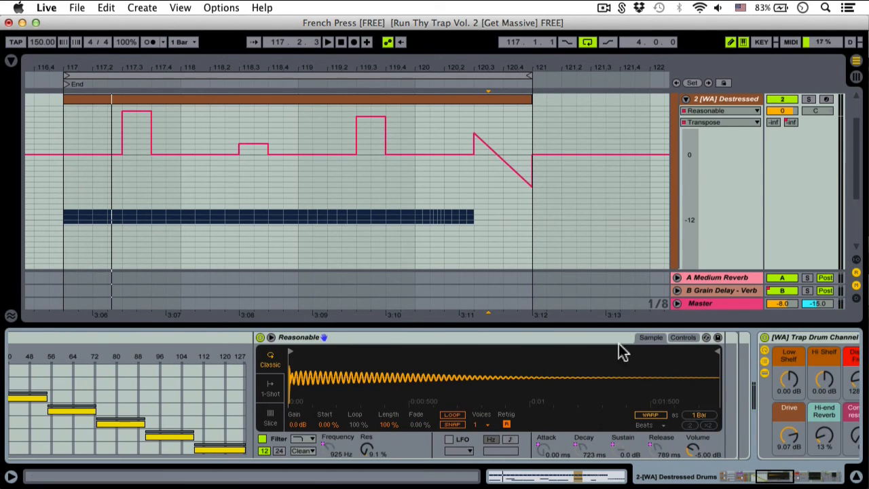
pyautogui.click(684, 338)
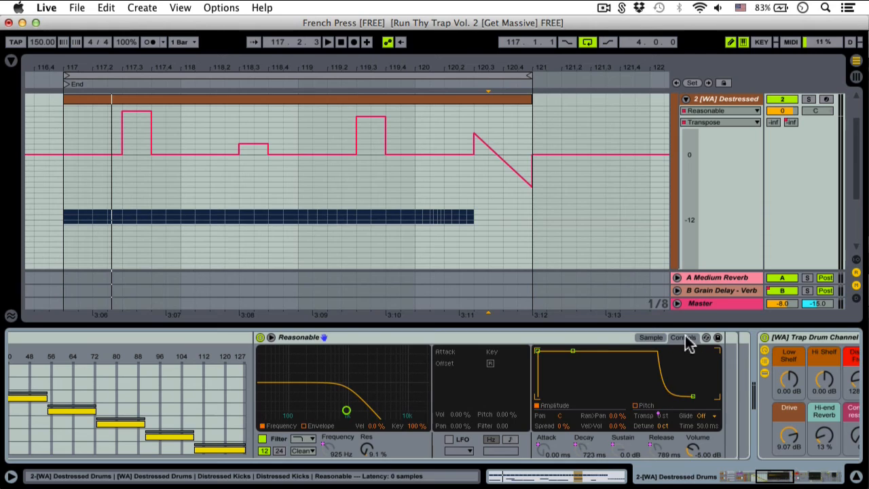
pyautogui.rightClick(668, 419)
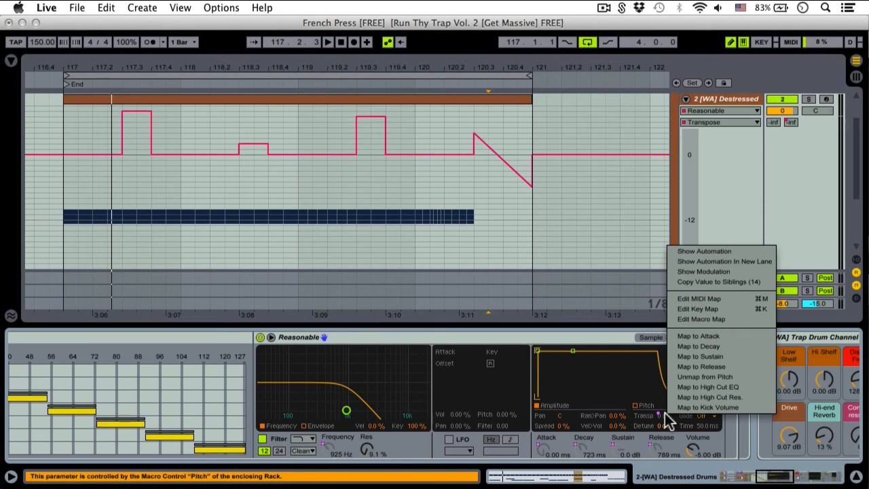
pyautogui.click(676, 377)
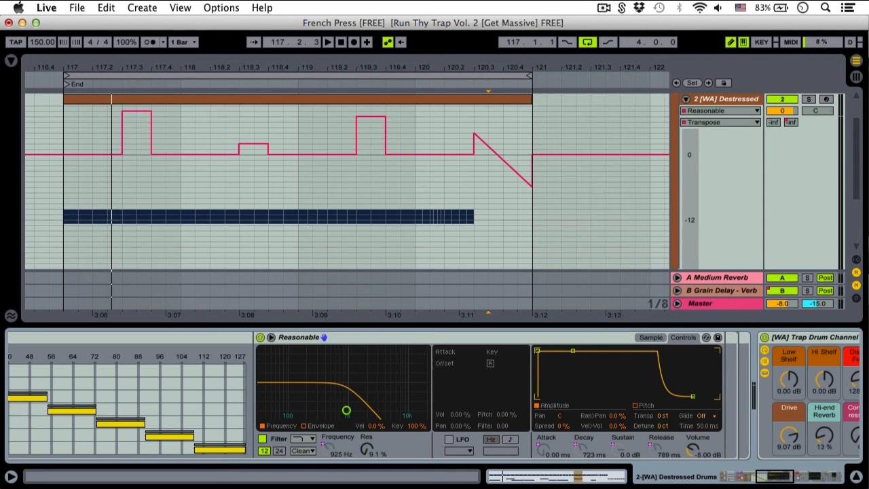
# Step: Show the kick's Transpose automation and set it to 0 along the track, with the range up to +12 in view
pyautogui.click(661, 416)
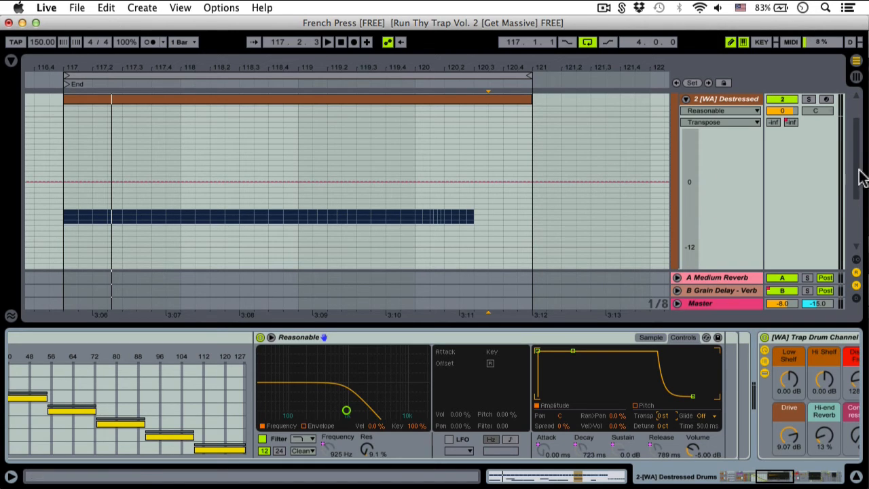
pyautogui.moveTo(858, 178); pyautogui.dragTo(855, 194)
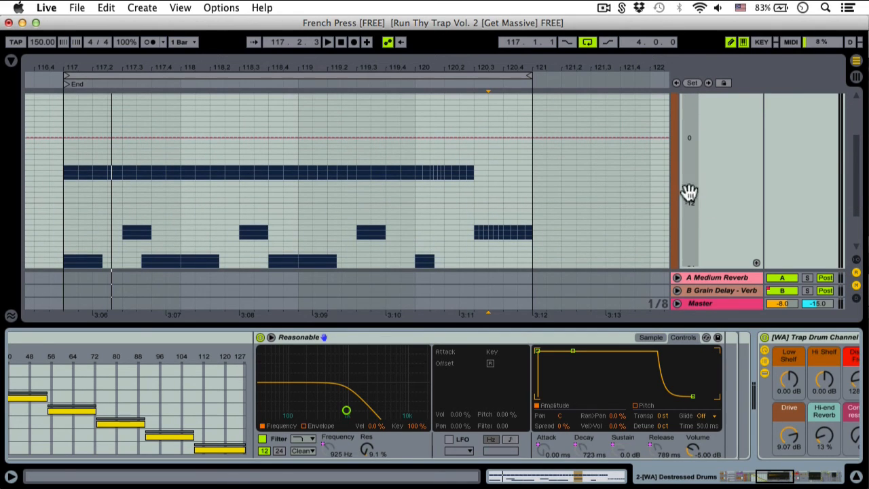
pyautogui.moveTo(689, 192); pyautogui.dragTo(696, 211)
pyautogui.moveTo(691, 147); pyautogui.dragTo(676, 211)
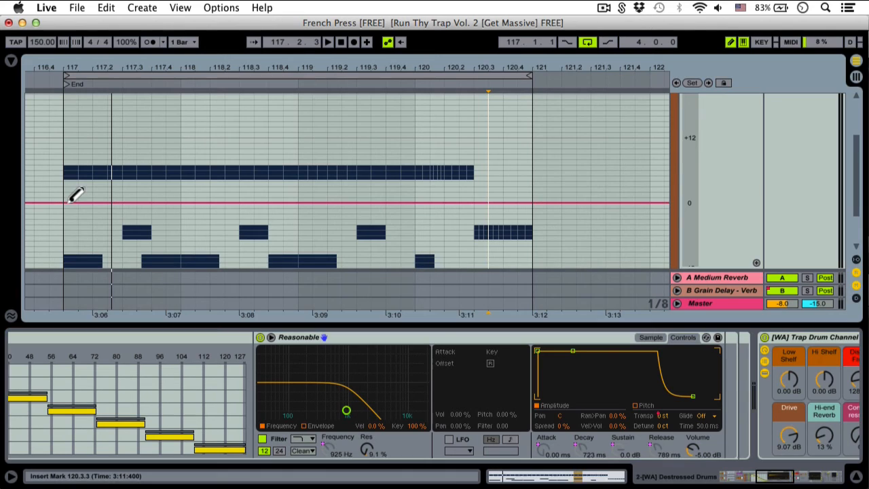
# Step: Draw kick Transpose steps of +8 st, three 1/8 notes long, starting at 117 and 118, and play back the loop
pyautogui.moveTo(77, 161); pyautogui.dragTo(101, 161)
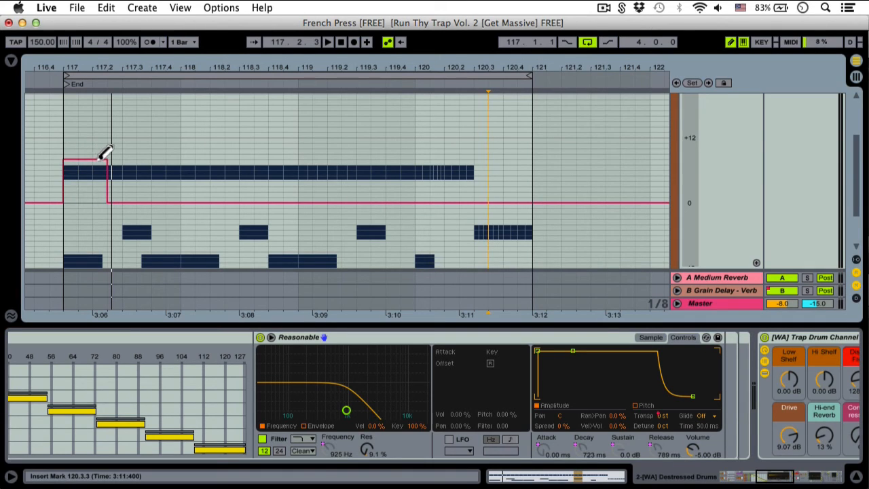
pyautogui.press('space')
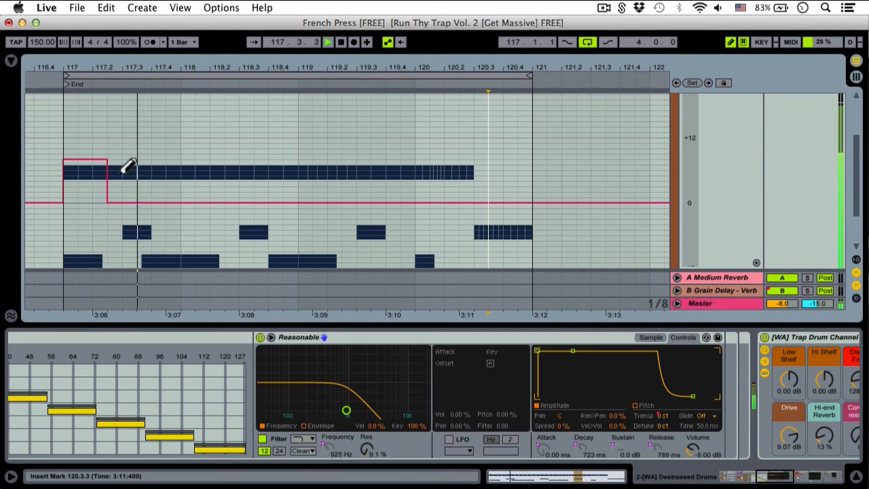
pyautogui.click(192, 164)
pyautogui.moveTo(192, 163)
pyautogui.mouseDown()
pyautogui.moveTo(218, 160)
pyautogui.moveTo(192, 159)
pyautogui.mouseUp()
pyautogui.press('space')
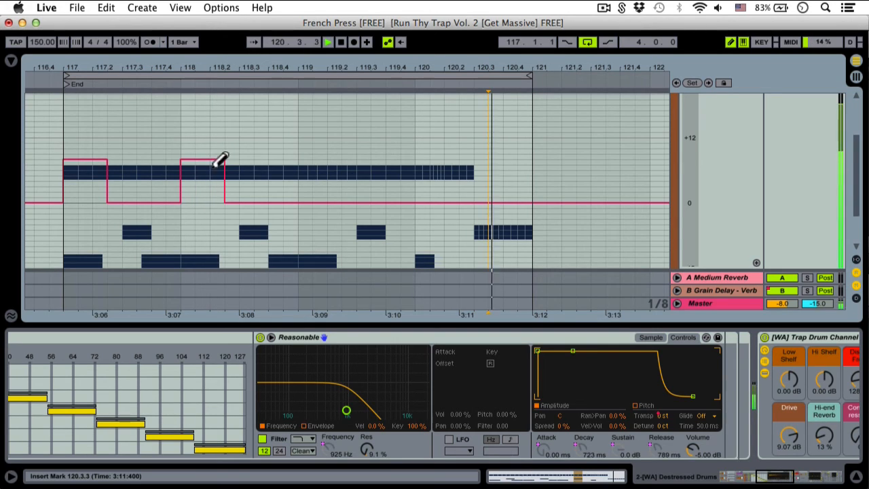
# Step: Draw one-beat kick Transpose steps of -3 st at 118.4 and +5 st at 119, keep the 118 step three 1/8 notes long, and stop playback
pyautogui.click(223, 202)
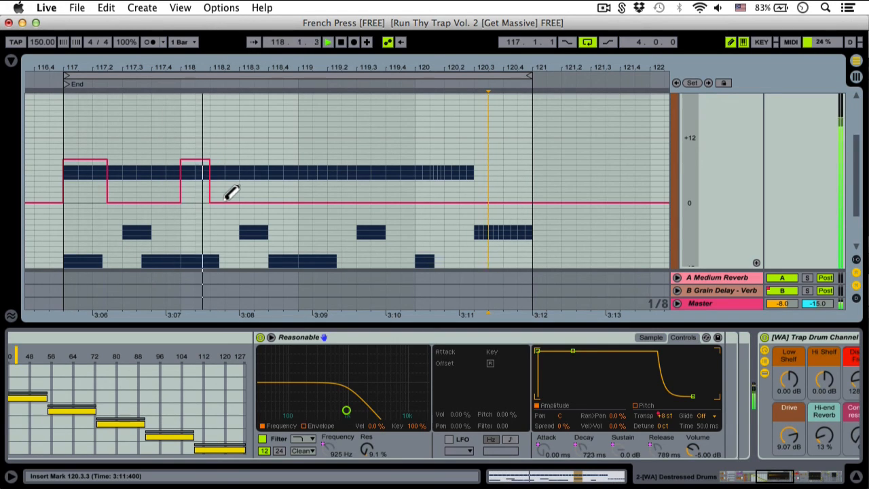
pyautogui.moveTo(277, 209); pyautogui.dragTo(292, 216)
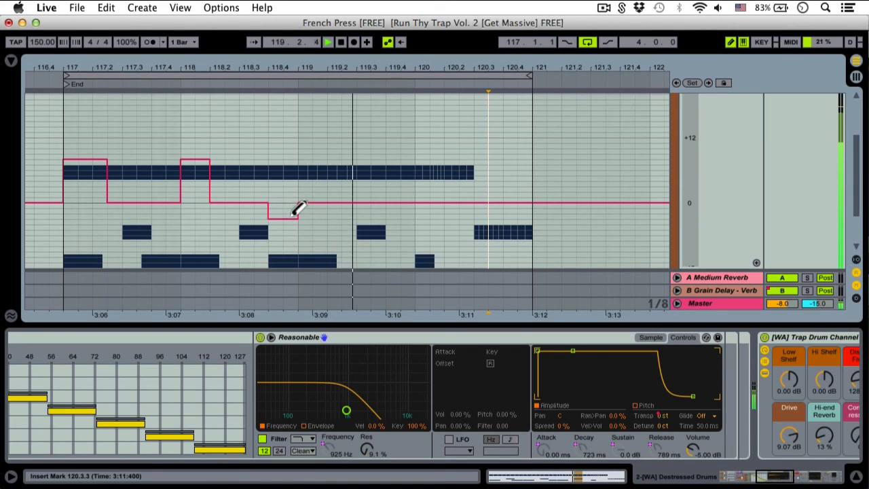
pyautogui.moveTo(311, 177); pyautogui.dragTo(326, 175)
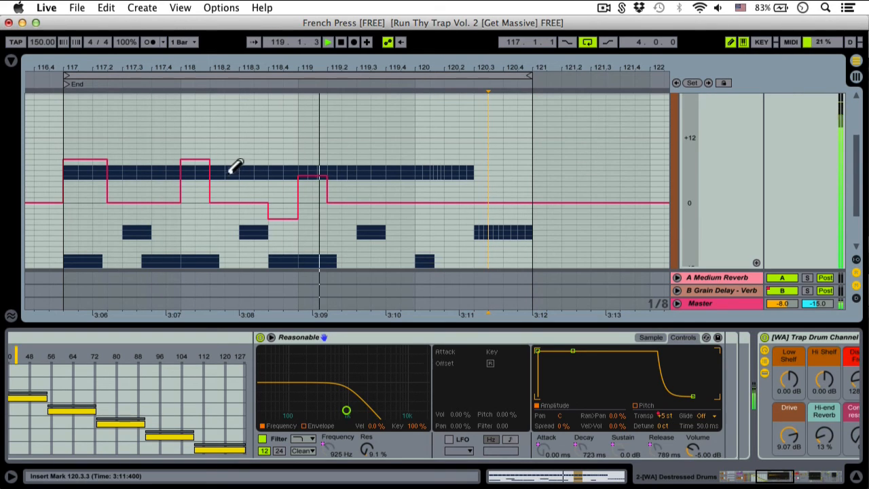
pyautogui.click(223, 161)
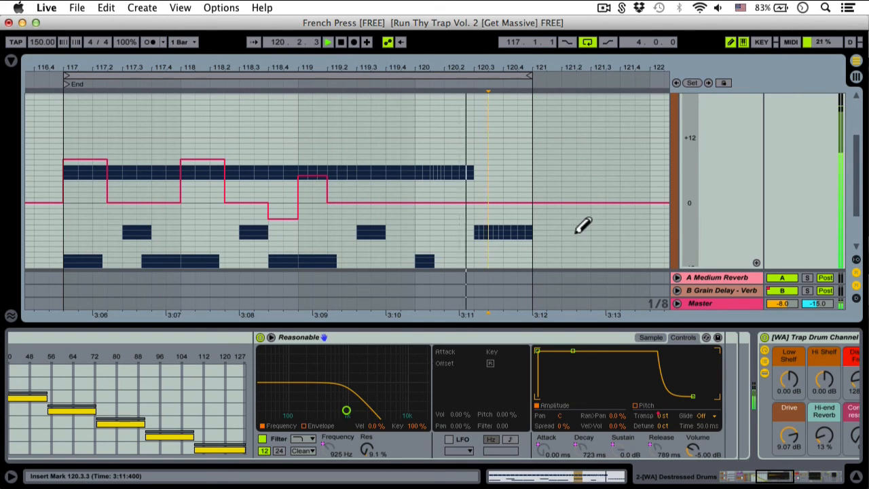
pyautogui.scroll(2, 856, 168)
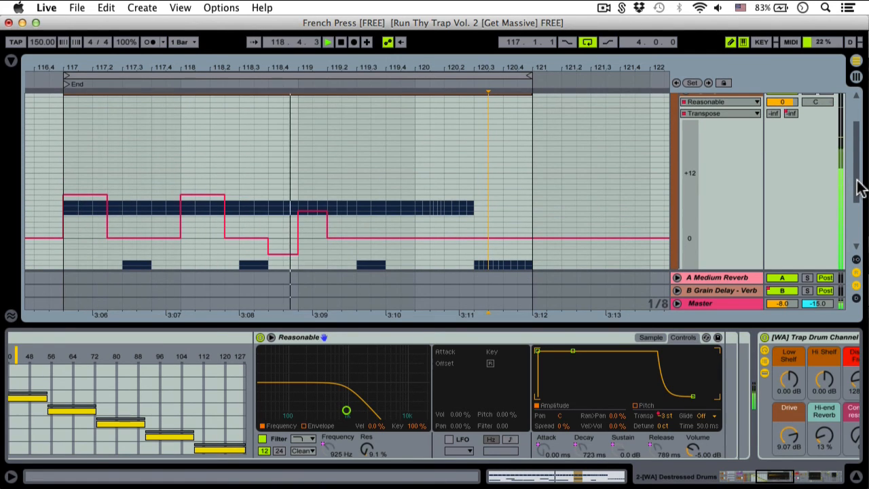
pyautogui.press('space')
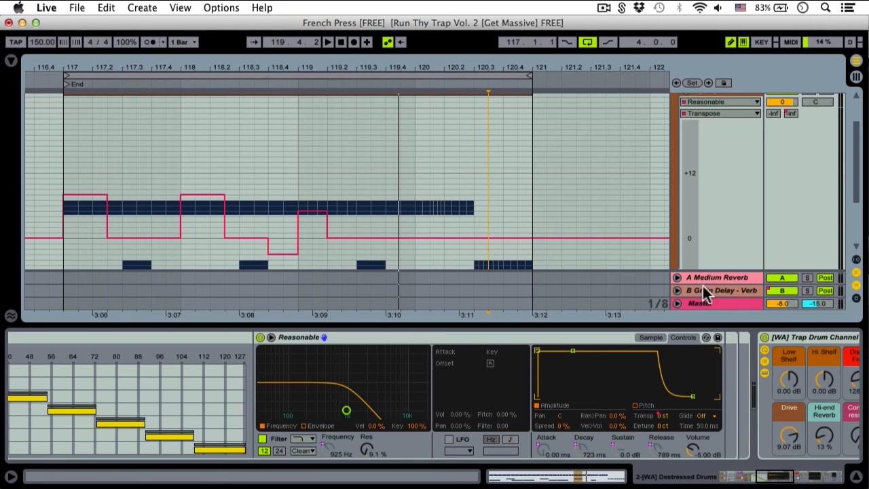
# Step: Hide the return tracks and collapse the detail view to give the arrangement more room
pyautogui.click(185, 7)
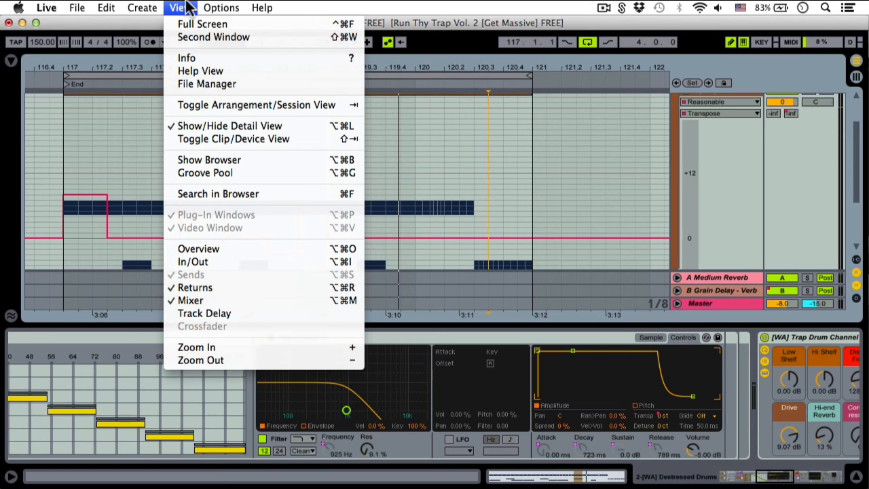
pyautogui.click(194, 288)
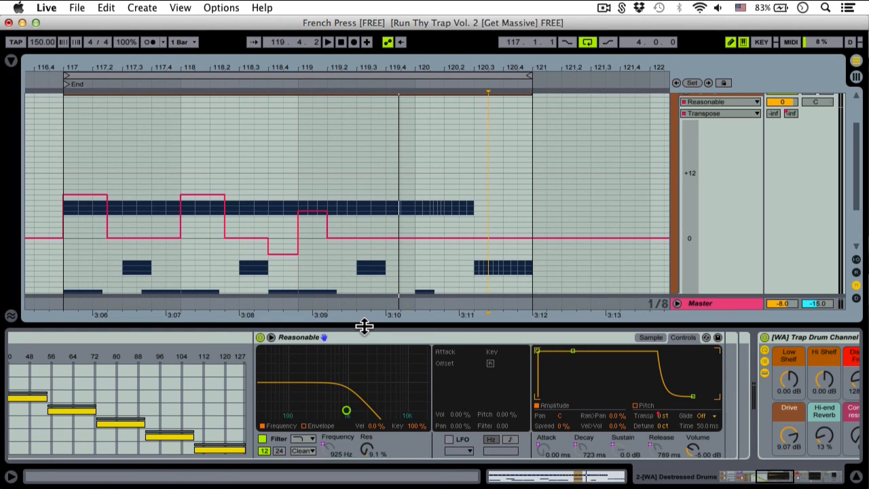
pyautogui.moveTo(367, 329); pyautogui.dragTo(388, 306)
pyautogui.moveTo(389, 397); pyautogui.dragTo(369, 344)
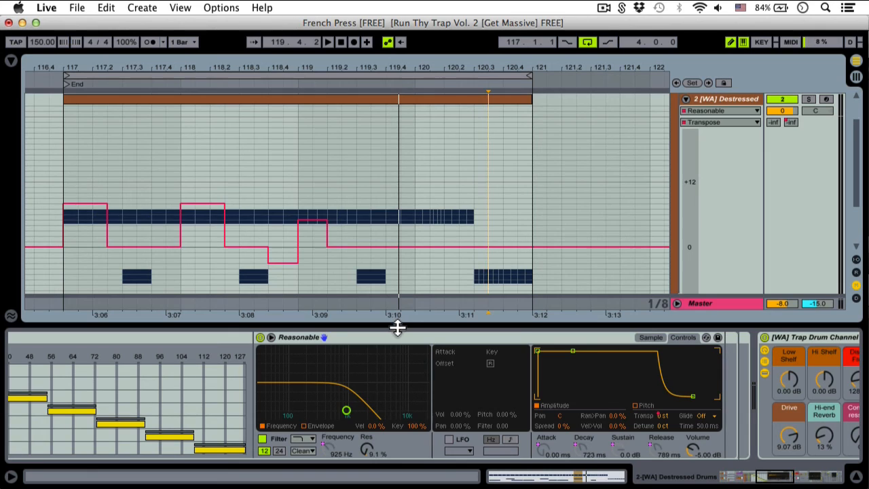
pyautogui.moveTo(397, 327); pyautogui.dragTo(410, 417)
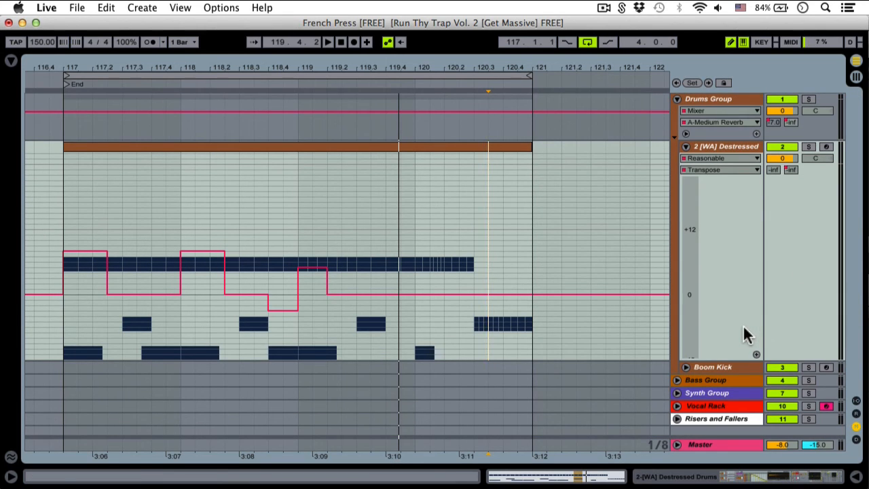
# Step: Reduce the Destressed Drums track height, move the kick's Transpose automation to its own lane, and enlarge that lane with 0 in view
pyautogui.moveTo(688, 326); pyautogui.dragTo(681, 268)
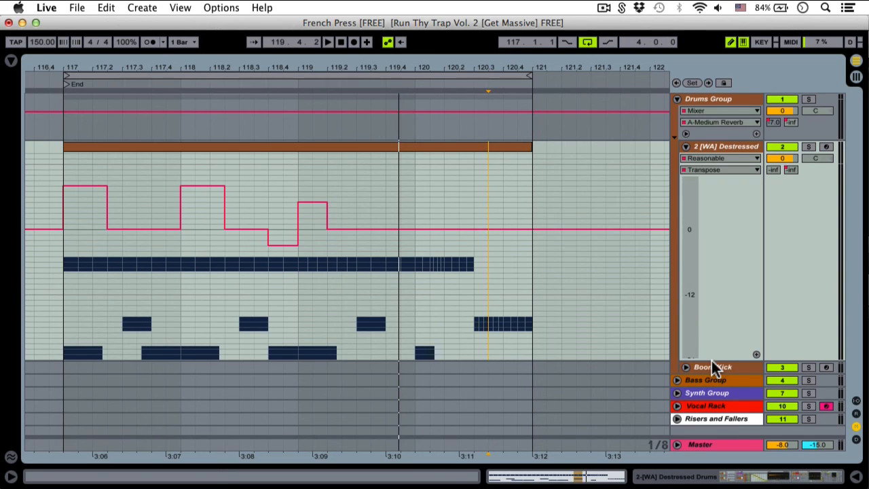
pyautogui.moveTo(712, 354); pyautogui.dragTo(711, 286)
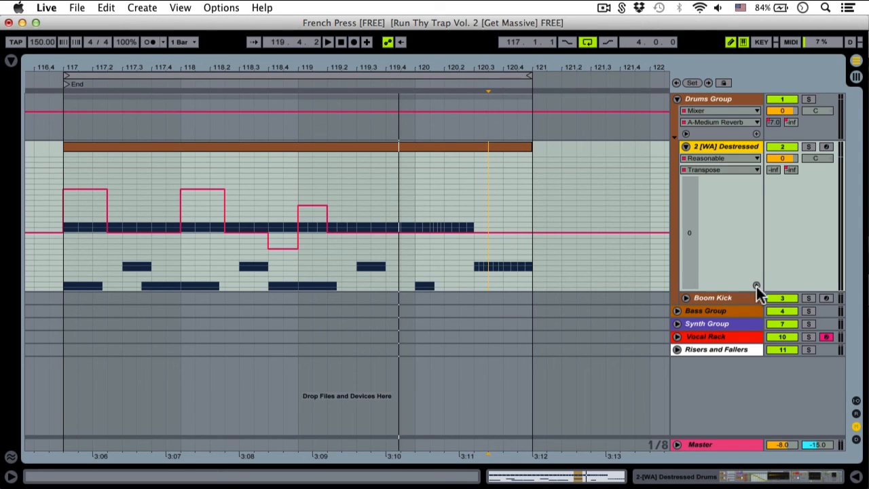
pyautogui.click(757, 286)
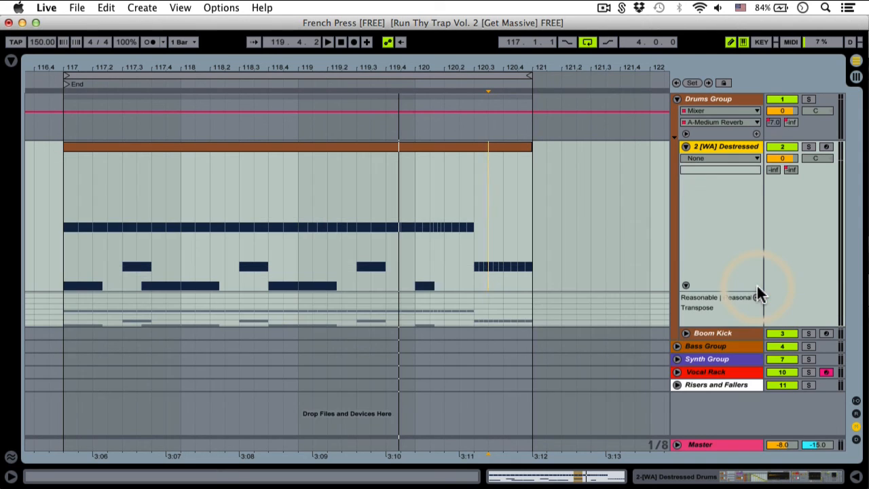
pyautogui.moveTo(701, 327); pyautogui.dragTo(703, 400)
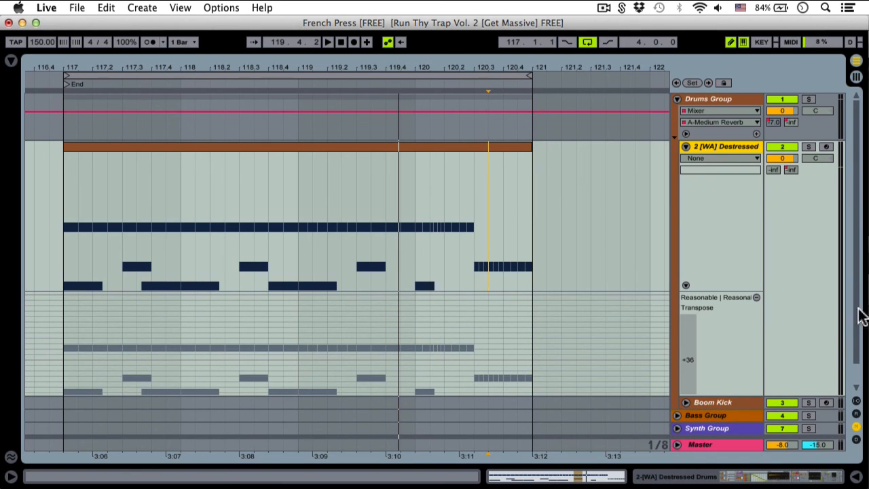
pyautogui.moveTo(856, 310); pyautogui.dragTo(855, 342)
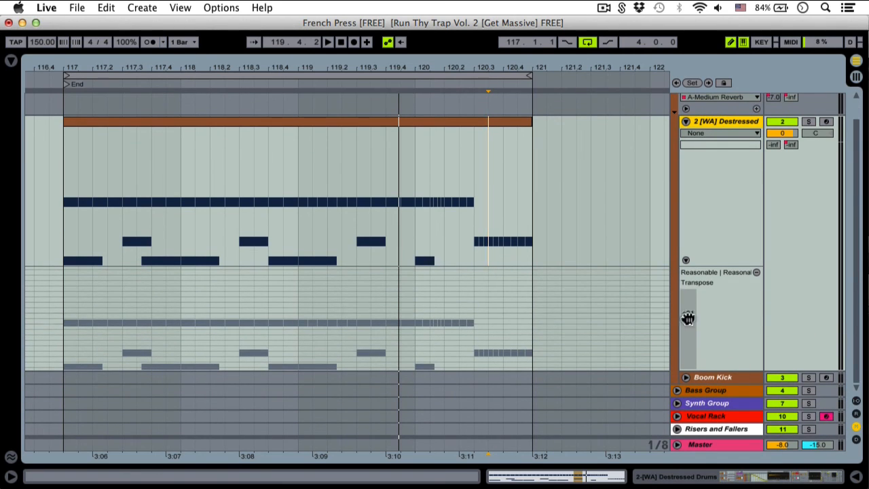
pyautogui.moveTo(693, 347); pyautogui.dragTo(689, 321)
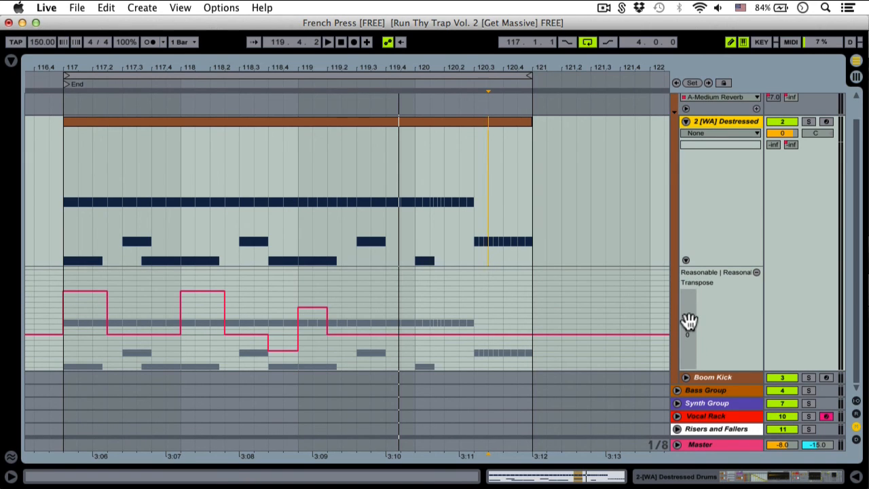
# Step: Show the Distressed Snares Reasonable Transpose automation, move it to its own lane above the kick's, and enlarge that lane
pyautogui.click(704, 134)
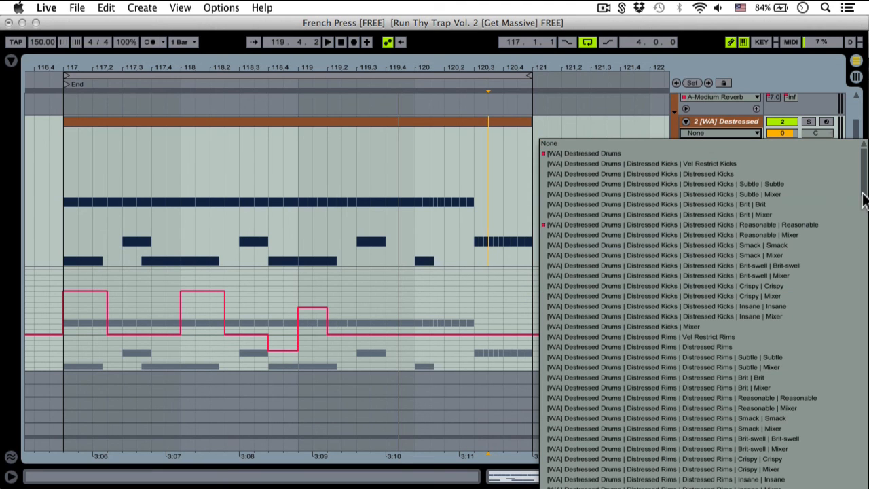
pyautogui.moveTo(864, 196); pyautogui.dragTo(863, 220)
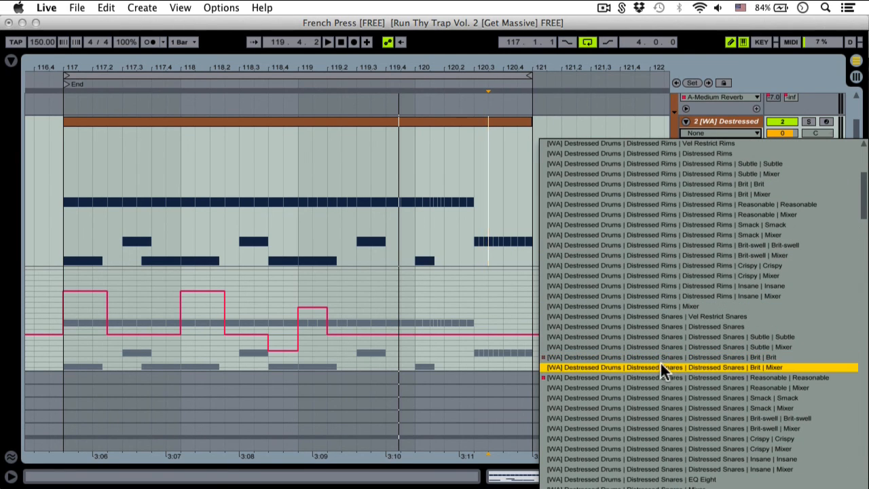
pyautogui.click(589, 377)
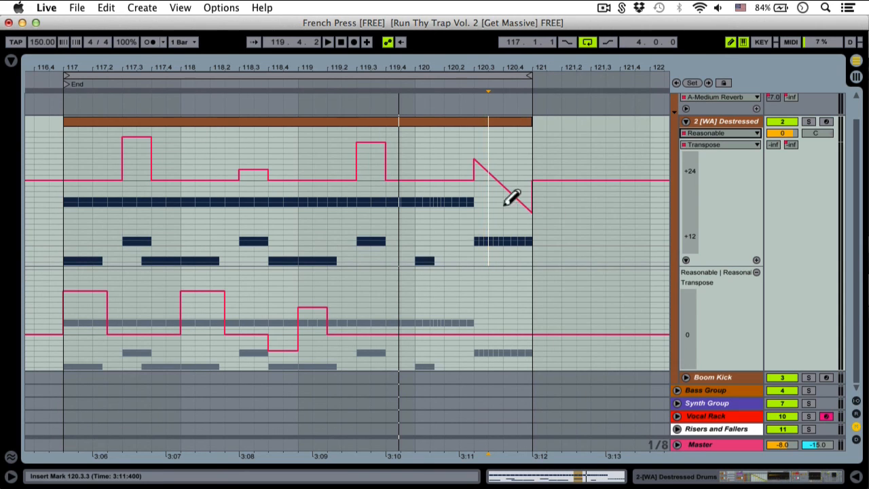
pyautogui.click(756, 260)
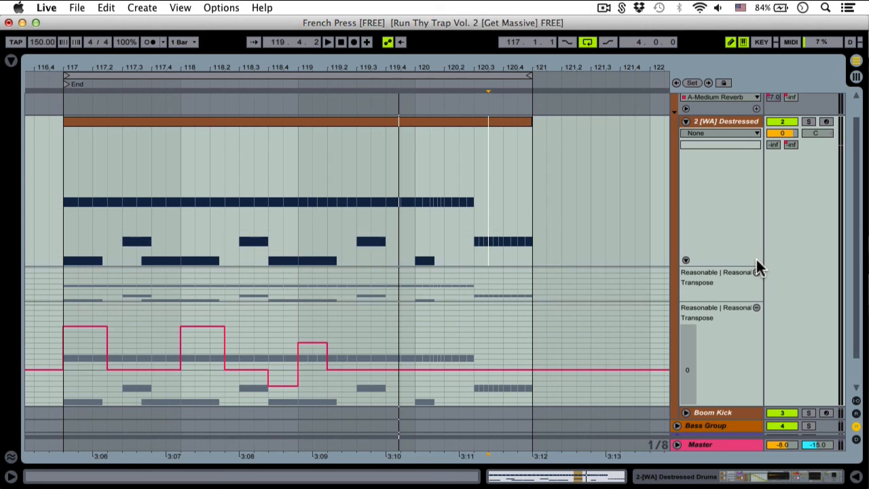
pyautogui.scroll(-2, 857, 312)
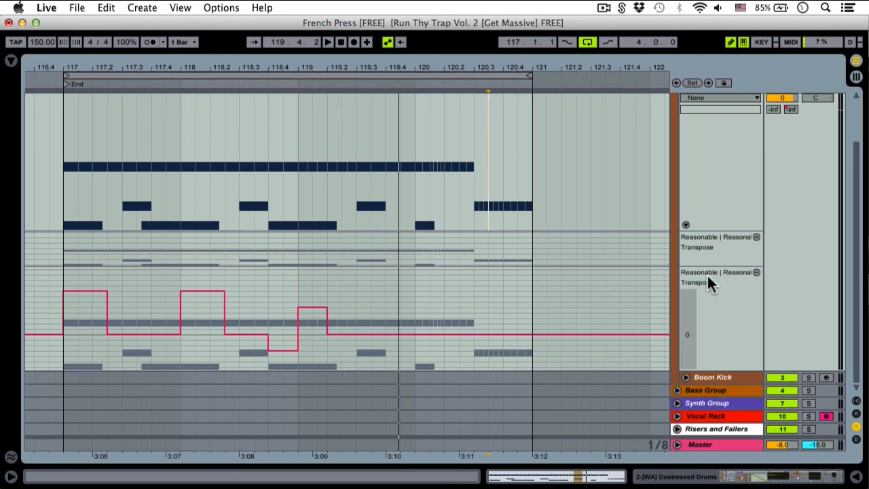
pyautogui.moveTo(707, 266)
pyautogui.mouseDown()
pyautogui.moveTo(715, 349)
pyautogui.moveTo(690, 287)
pyautogui.moveTo(686, 301)
pyautogui.moveTo(690, 275)
pyautogui.mouseUp()
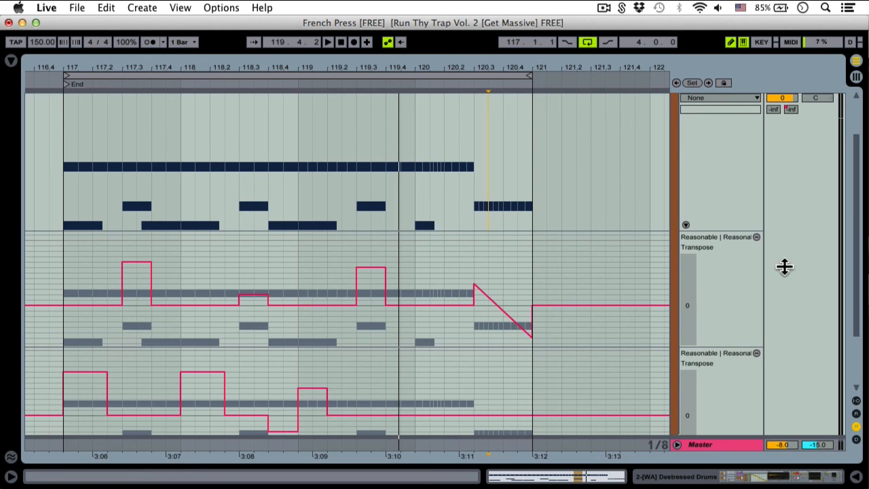
# Step: Fold and unfold the drum track's automation lanes to review both Transpose envelopes, and leave them folded away
pyautogui.click(686, 225)
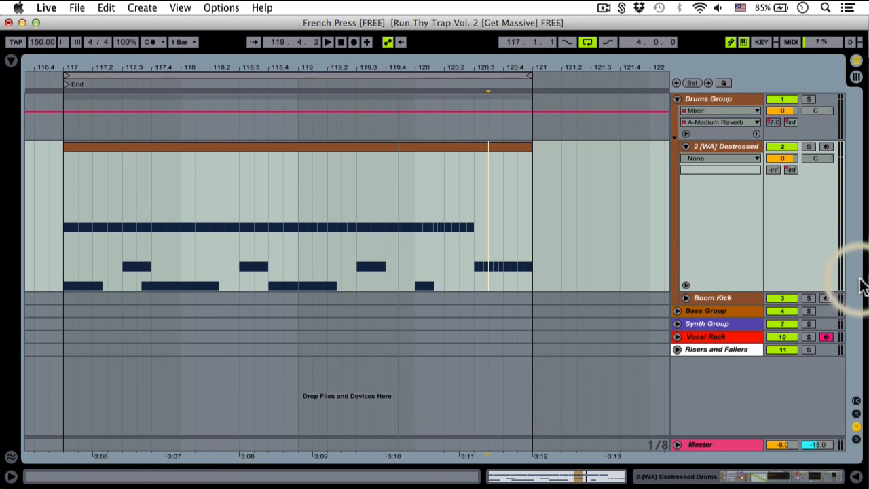
pyautogui.click(682, 286)
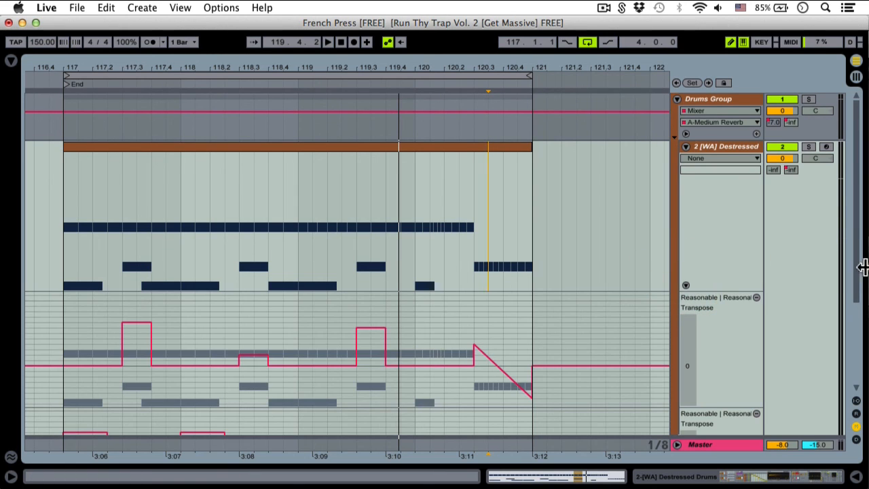
pyautogui.scroll(-1, 864, 285)
pyautogui.scroll(-3, 863, 285)
pyautogui.scroll(2, 860, 262)
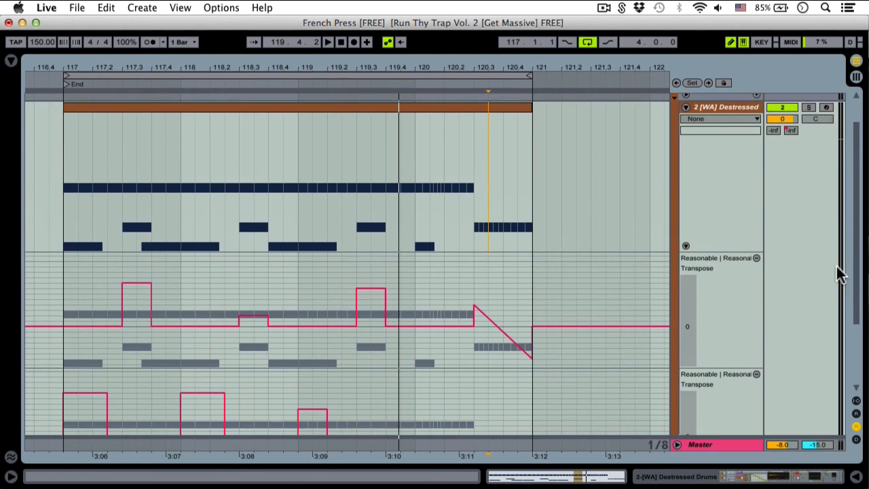
pyautogui.click(684, 246)
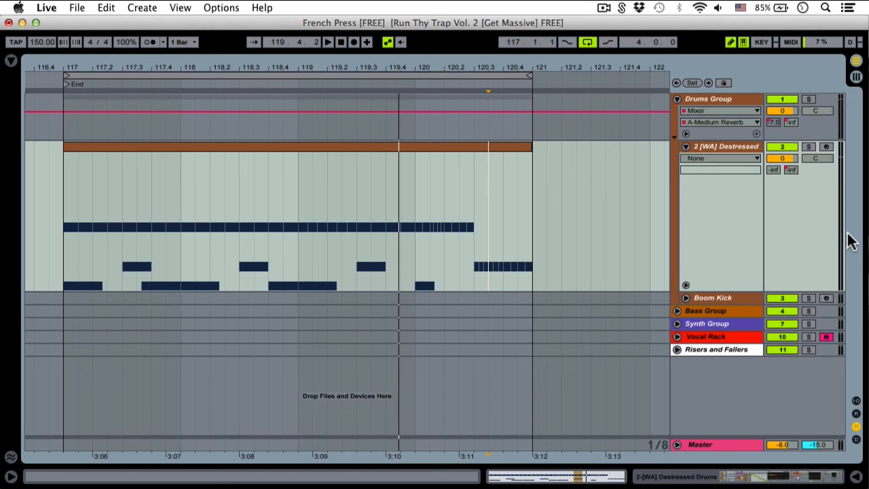
# Step: Open the four-bar drum clip in the note editor and enlarge the editor to show the hat, snare and kick rows
pyautogui.doubleClick(470, 146)
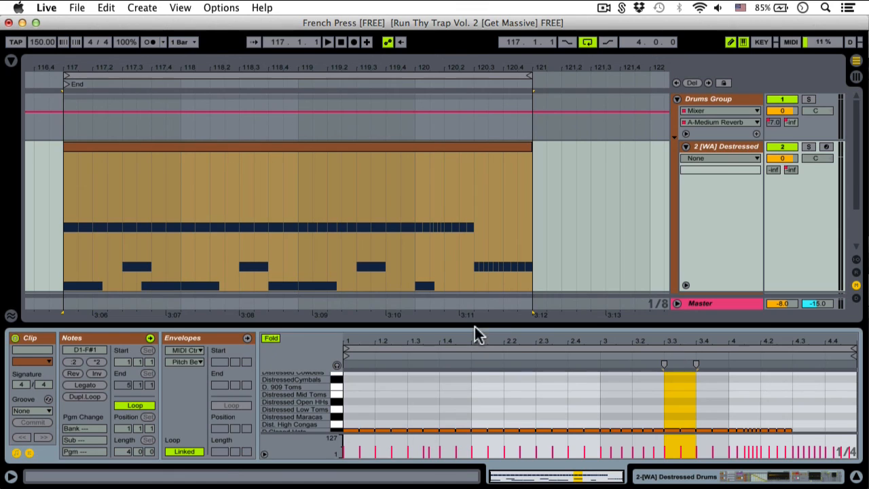
pyautogui.moveTo(477, 308); pyautogui.dragTo(479, 224)
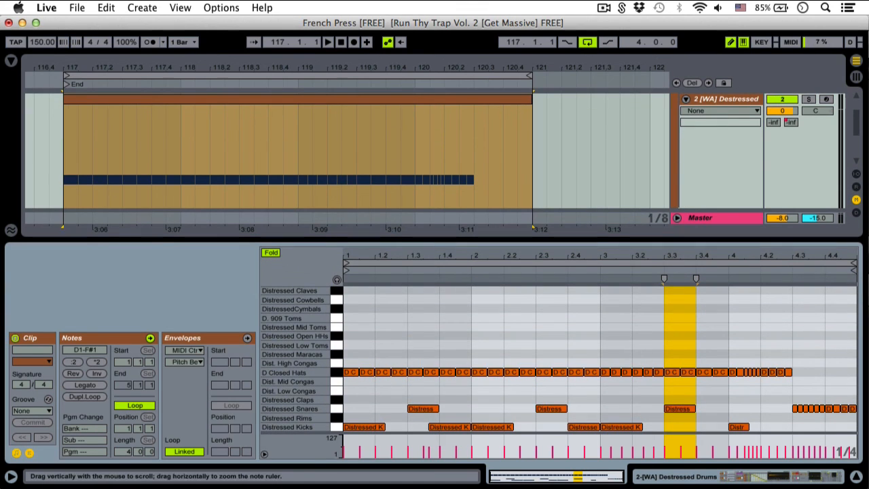